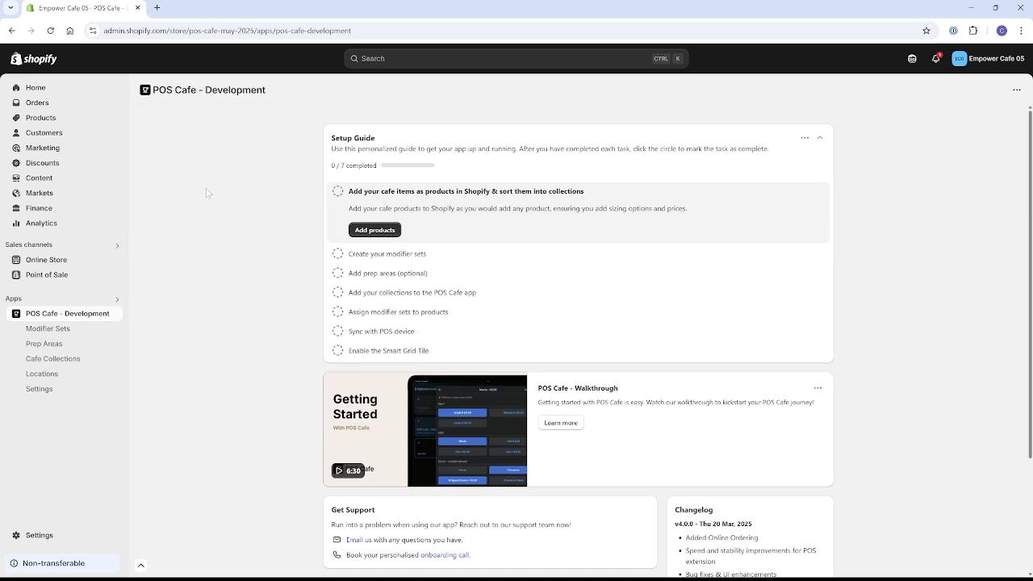
# Browse the store's products, the Americano product details, and the collections list.
pyautogui.click(42, 118)
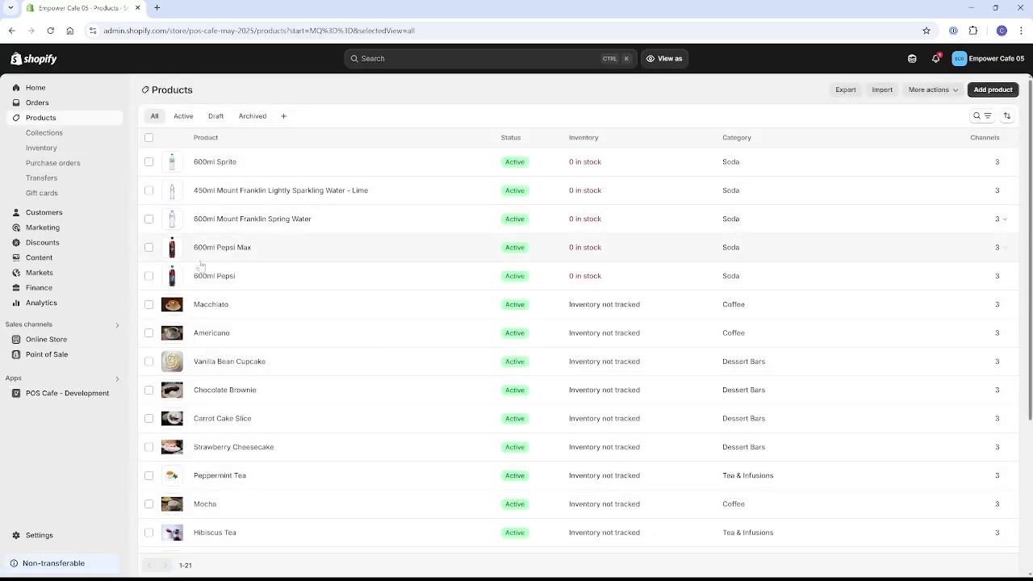
pyautogui.click(218, 334)
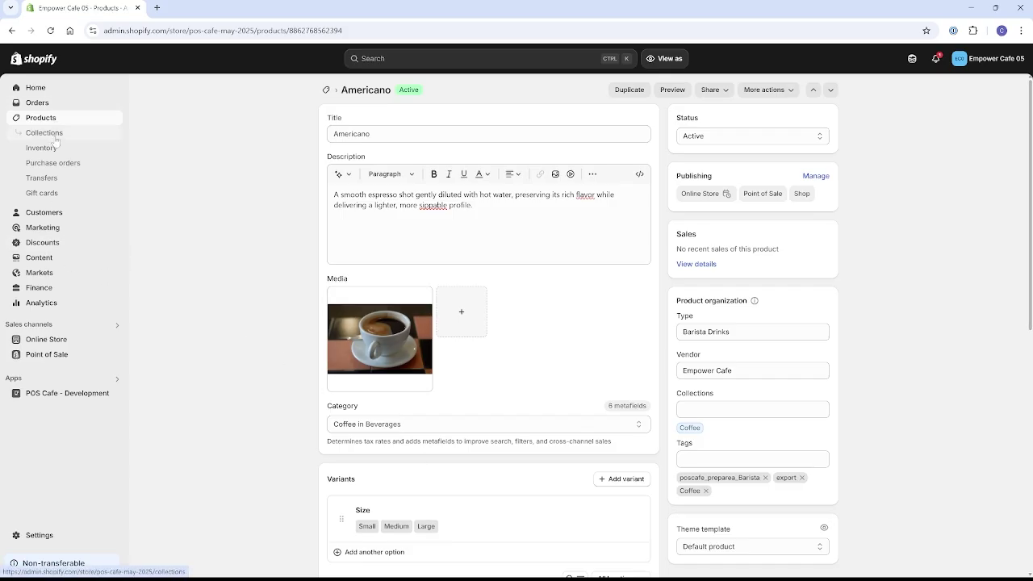
pyautogui.click(55, 139)
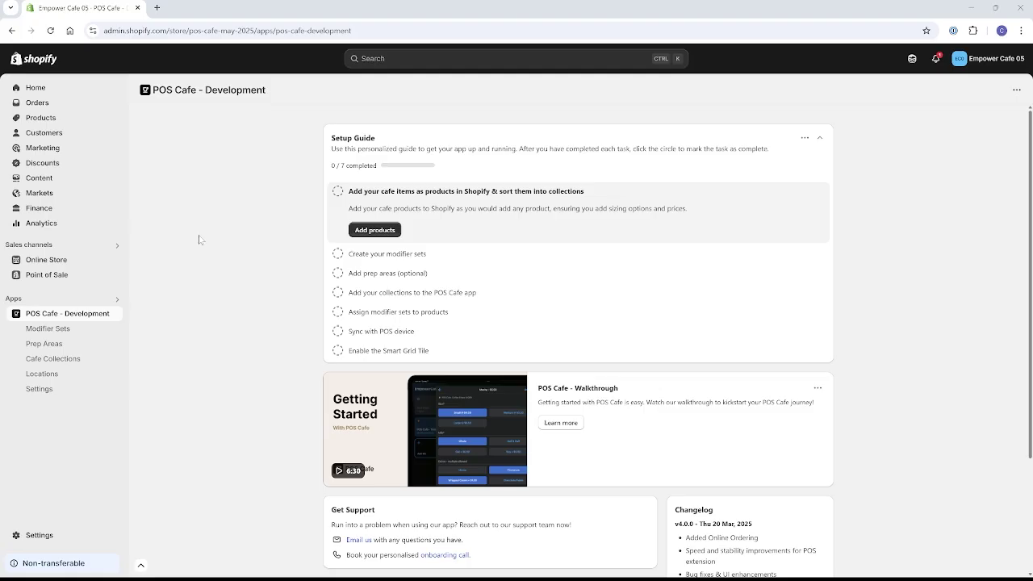
# Add Cakes & Pastries, Coffee and Tea as POS Cafe collections and save.
pyautogui.click(53, 360)
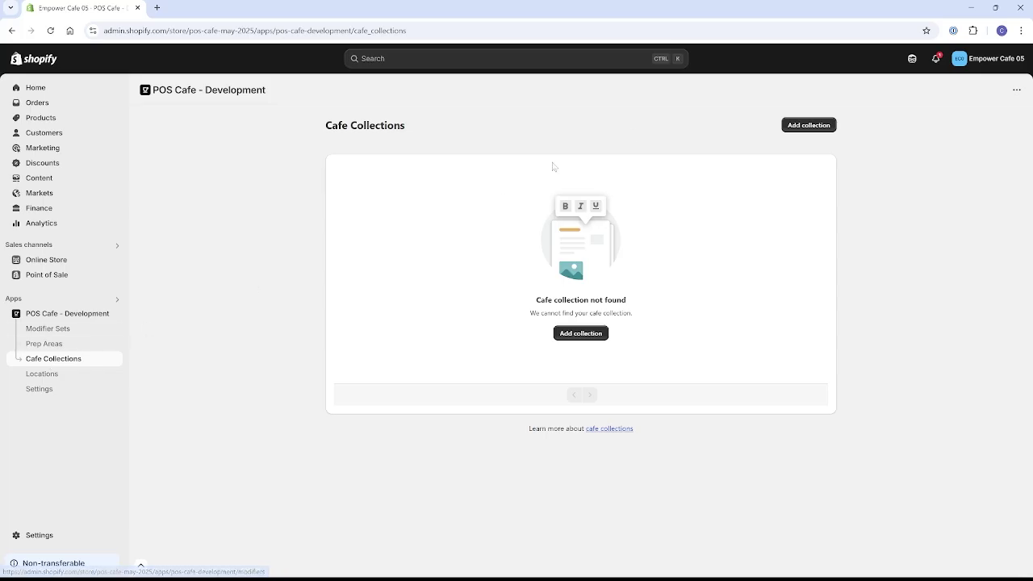
pyautogui.click(817, 127)
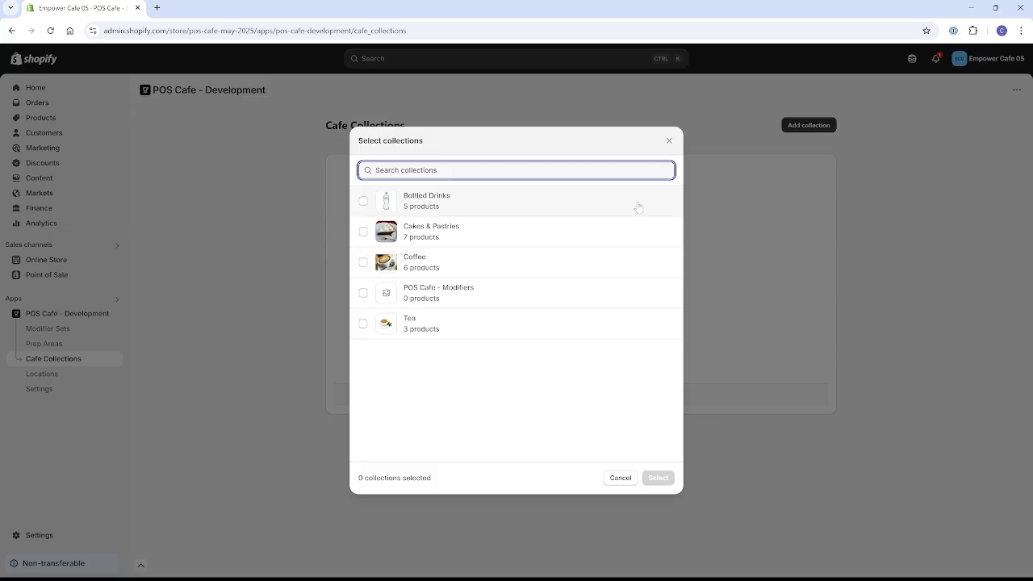
pyautogui.click(365, 232)
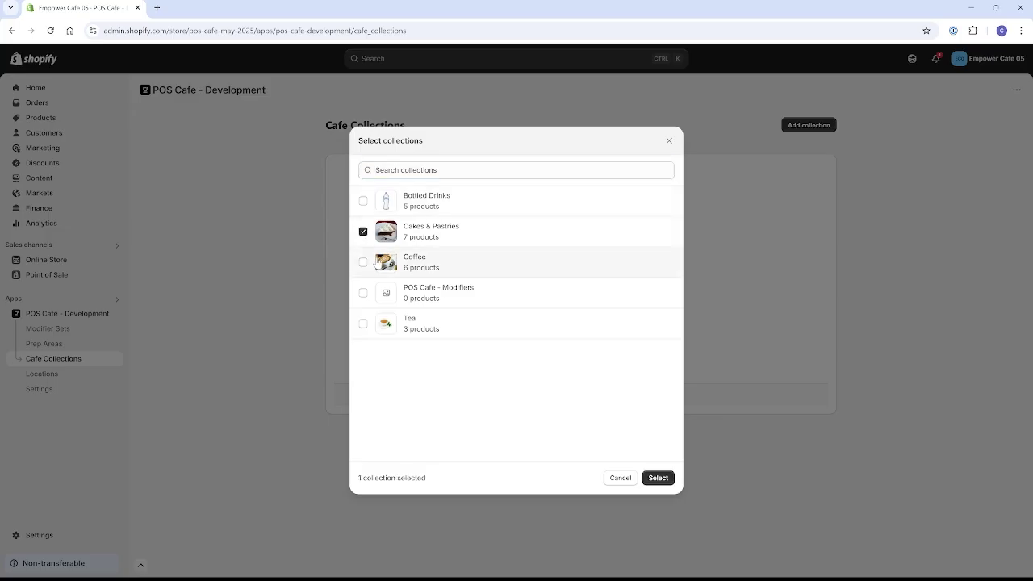
pyautogui.click(364, 263)
pyautogui.click(365, 324)
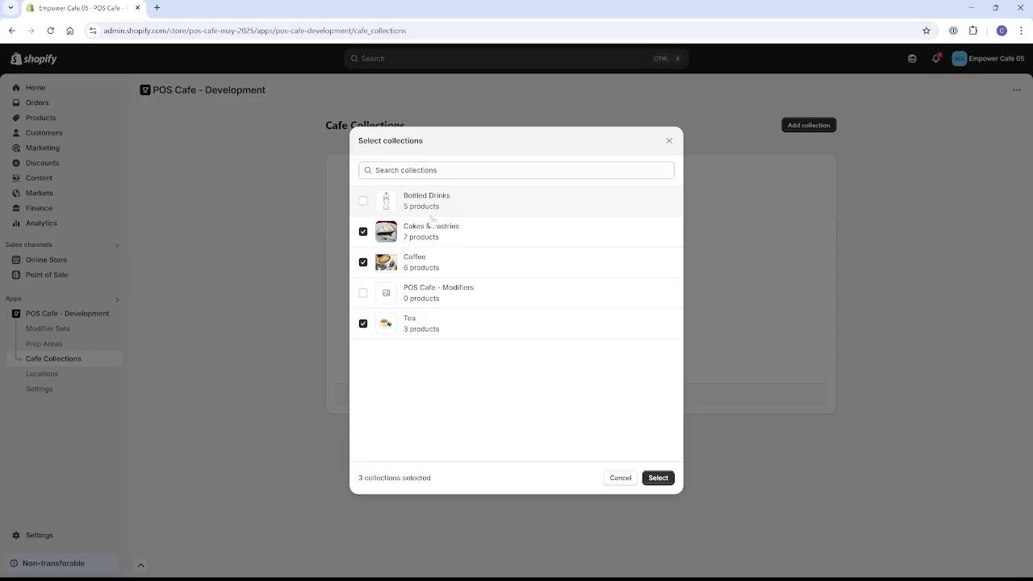
pyautogui.click(655, 479)
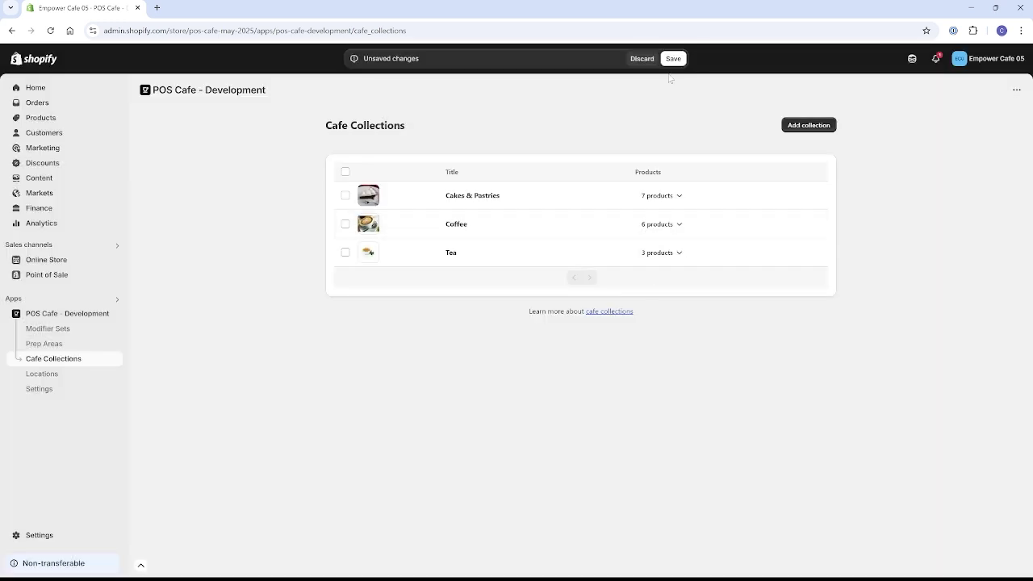
pyautogui.click(672, 58)
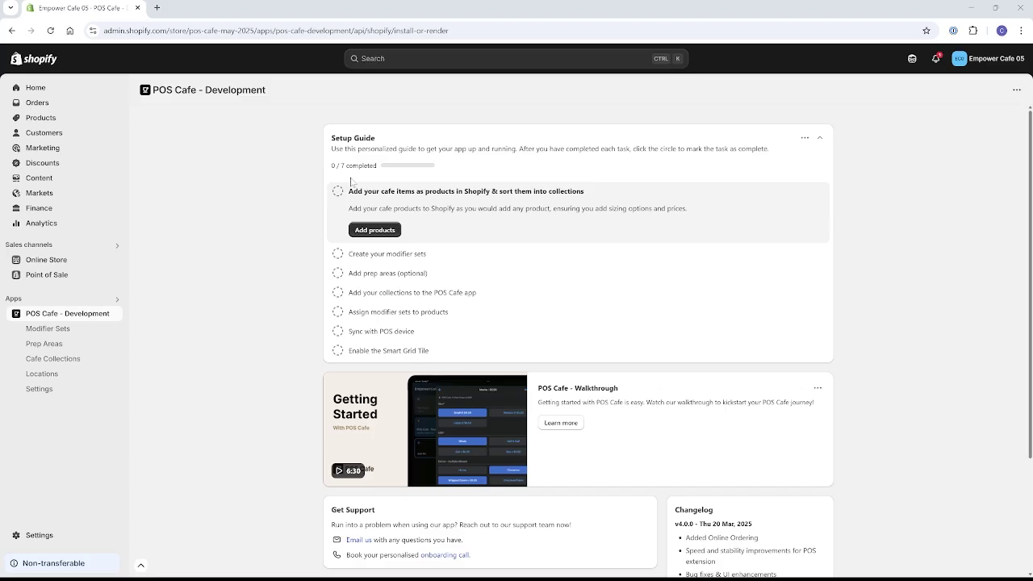
# Start a new modifier set titled Milk with a first option, Full cream.
pyautogui.click(89, 330)
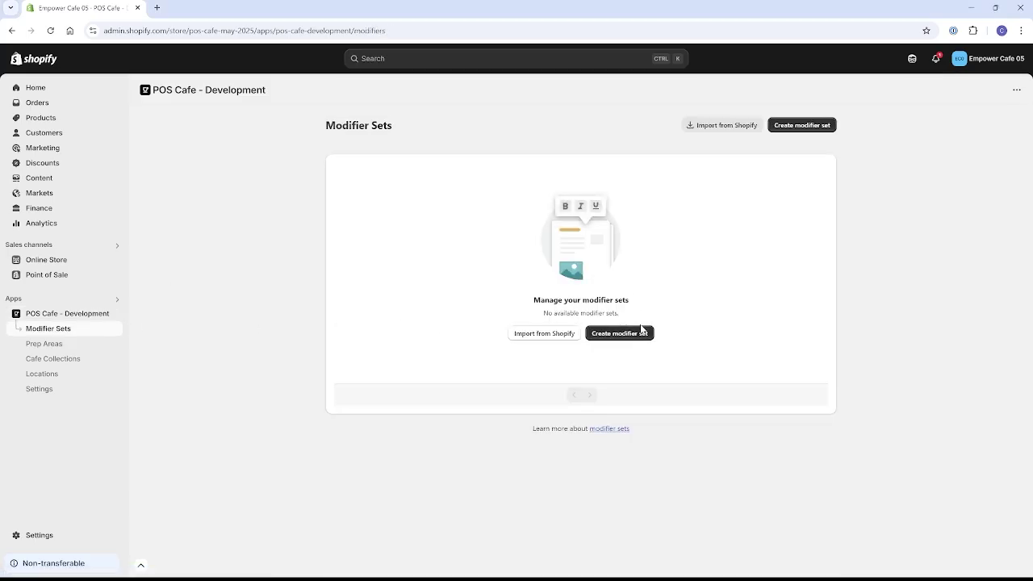
pyautogui.click(643, 334)
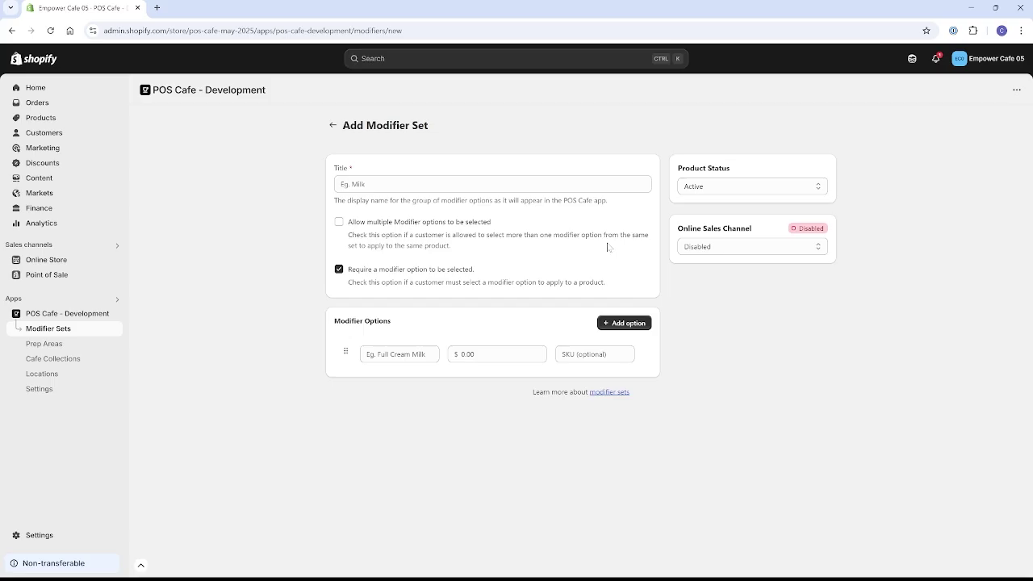
pyautogui.write('Milk')
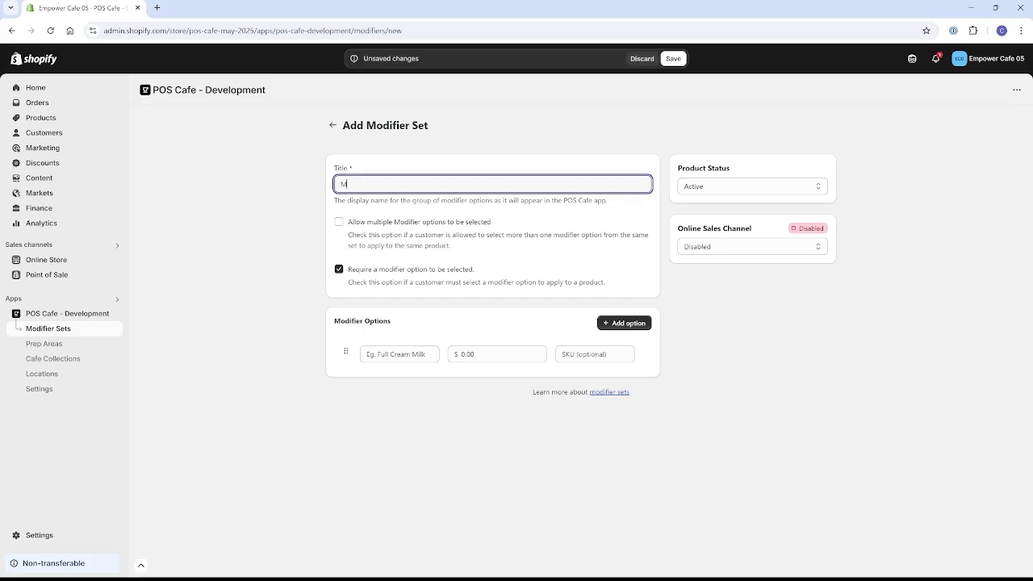
pyautogui.click(396, 353)
pyautogui.write('Full crem')
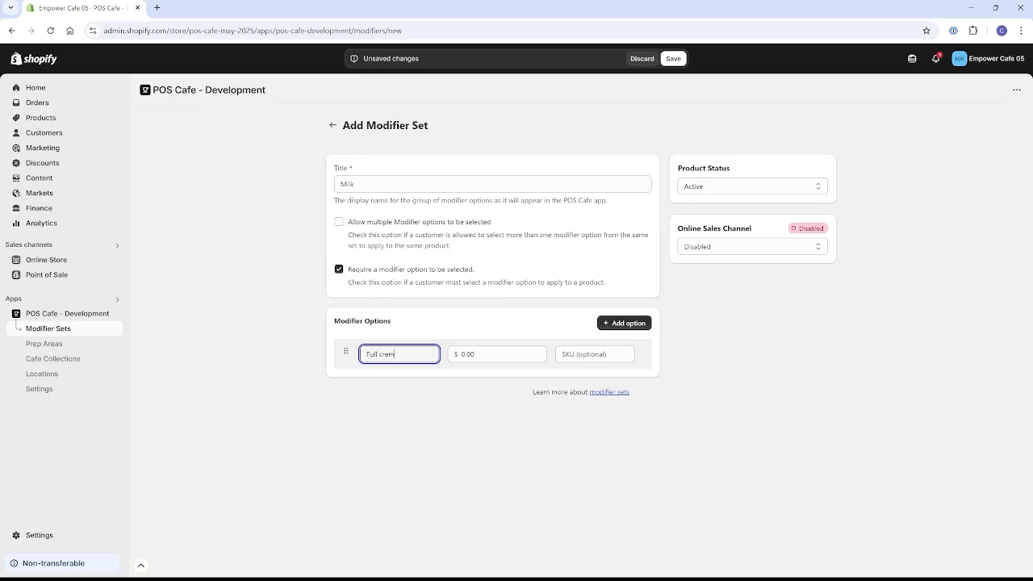
pyautogui.press('BackSpace')
pyautogui.write('am')
pyautogui.press('Tab')
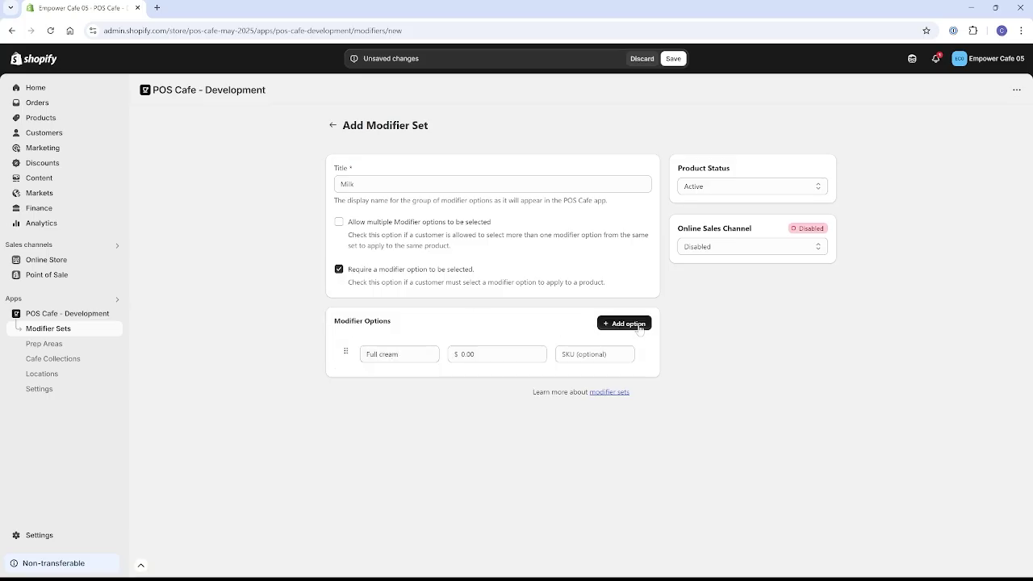
# Add the Skinny, Lactose Free, Oat and Almond milk options.
pyautogui.click(623, 323)
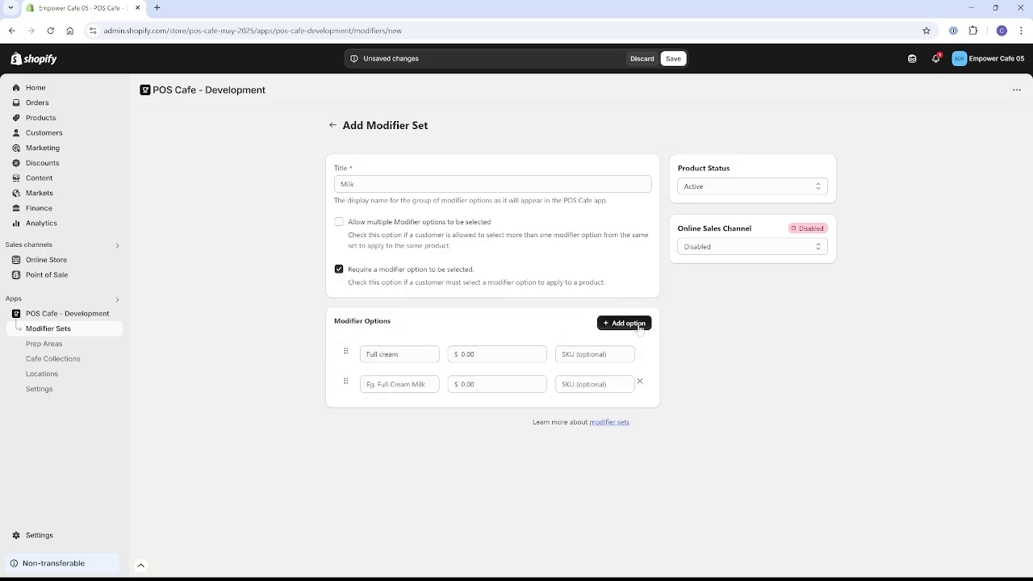
pyautogui.click(411, 385)
pyautogui.write('Skinny')
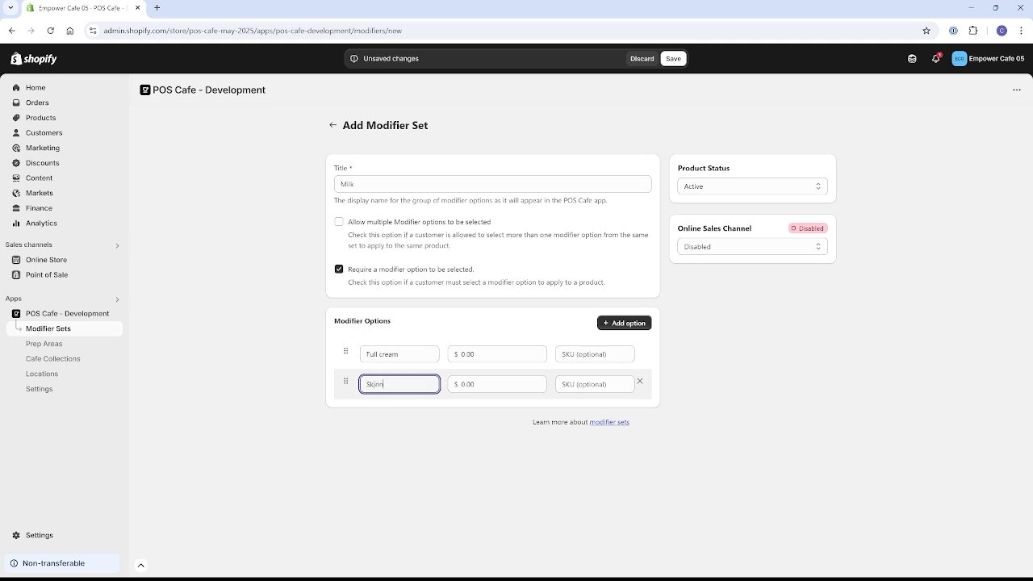
pyautogui.click(624, 323)
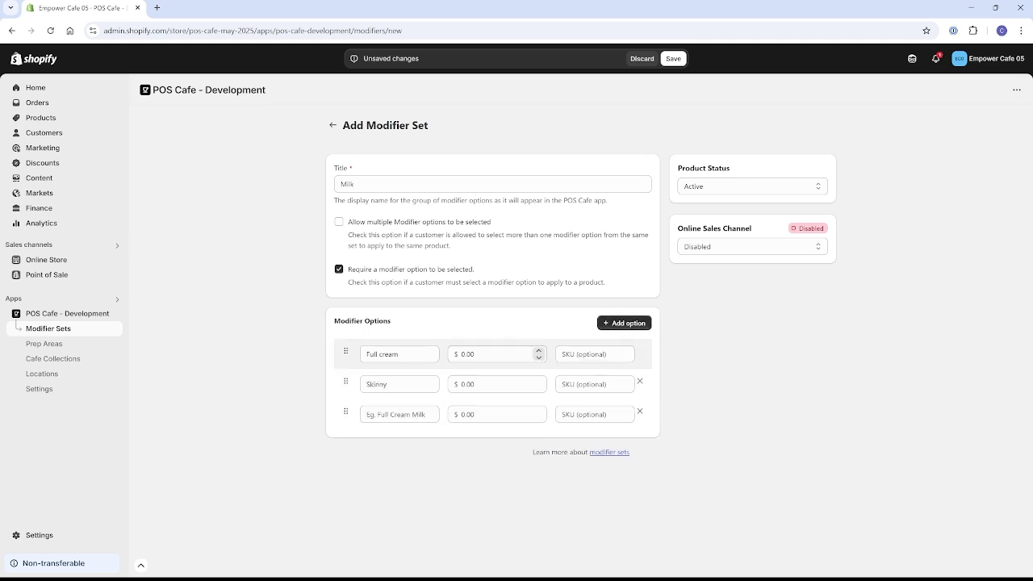
pyautogui.click(400, 414)
pyautogui.write('Lactose Free')
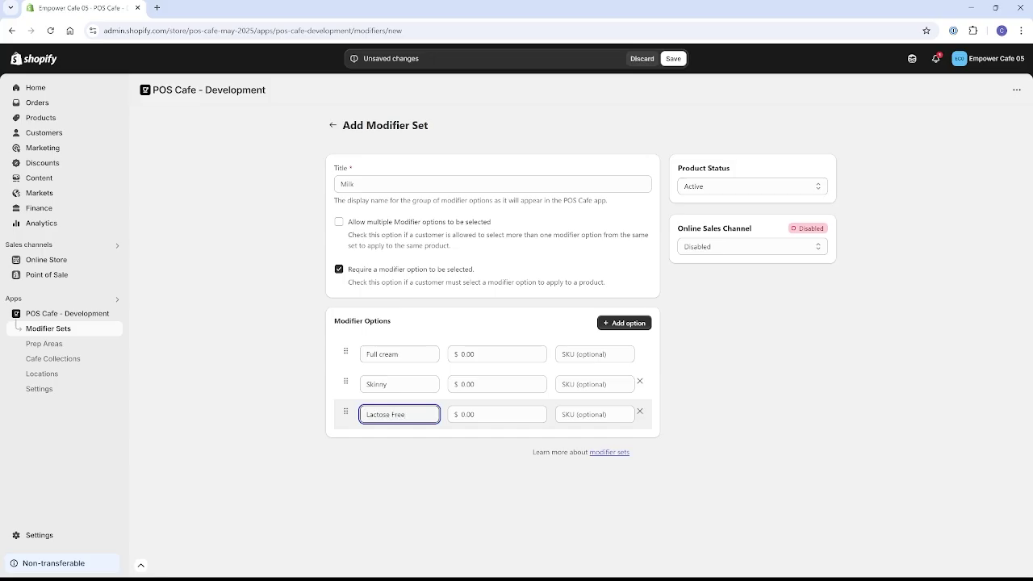
pyautogui.click(624, 323)
pyautogui.click(399, 445)
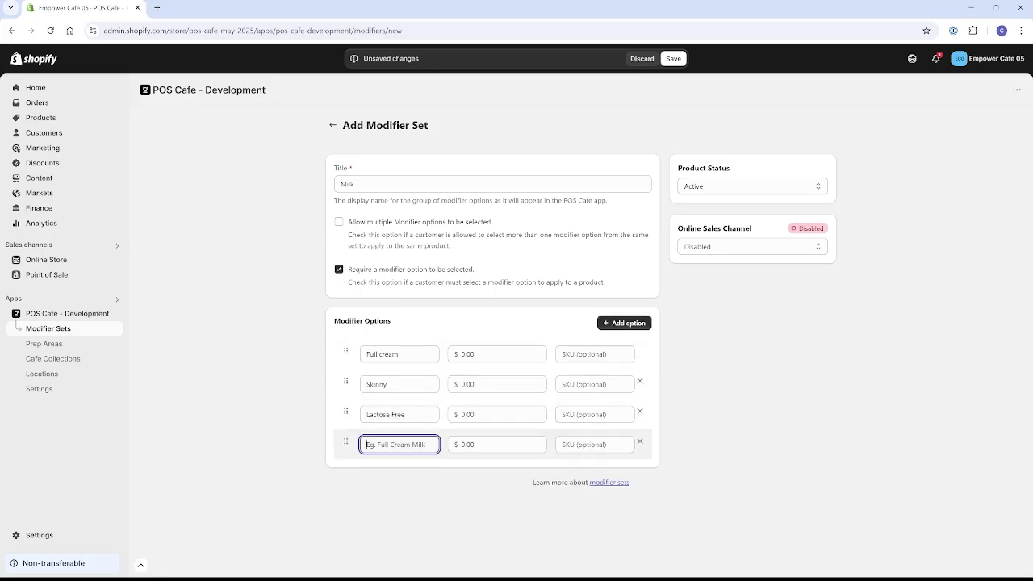
pyautogui.write('Oat')
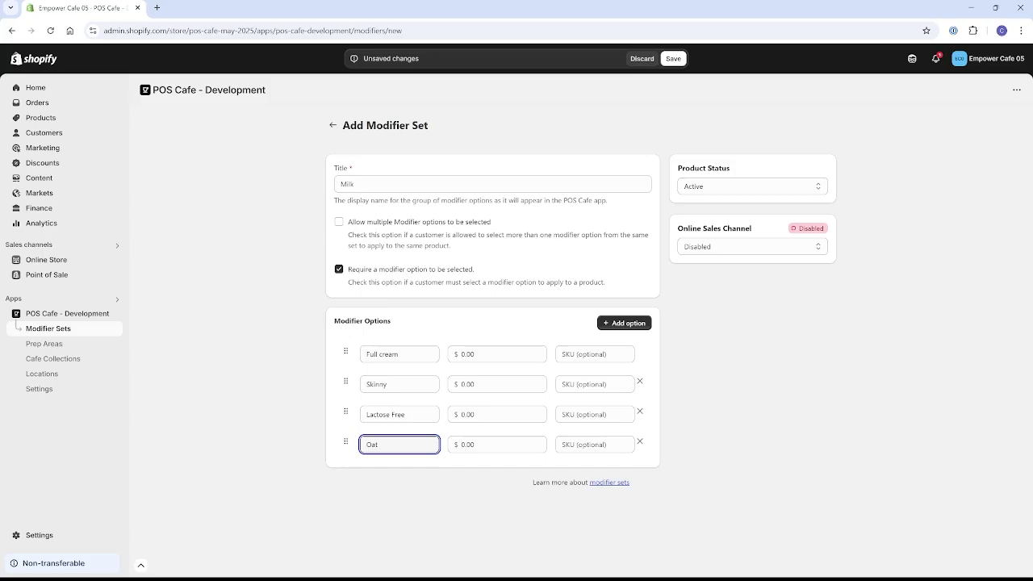
pyautogui.click(628, 322)
pyautogui.click(383, 475)
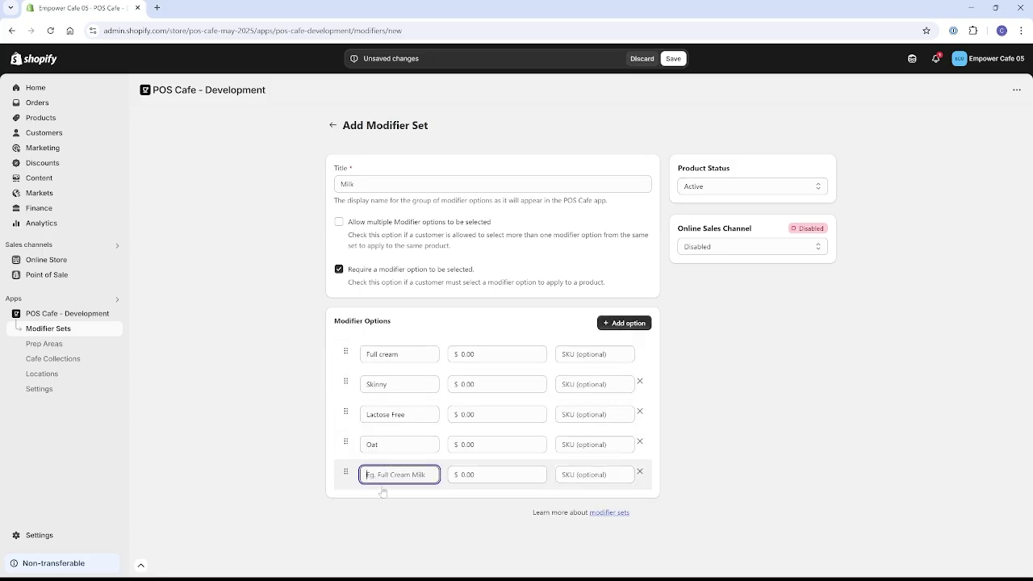
pyautogui.write('almond')
pyautogui.press('BackSpace')
pyautogui.press('BackSpace')
pyautogui.press('BackSpace')
pyautogui.press('BackSpace')
pyautogui.press('BackSpace')
pyautogui.press('BackSpace')
pyautogui.write('Almond')
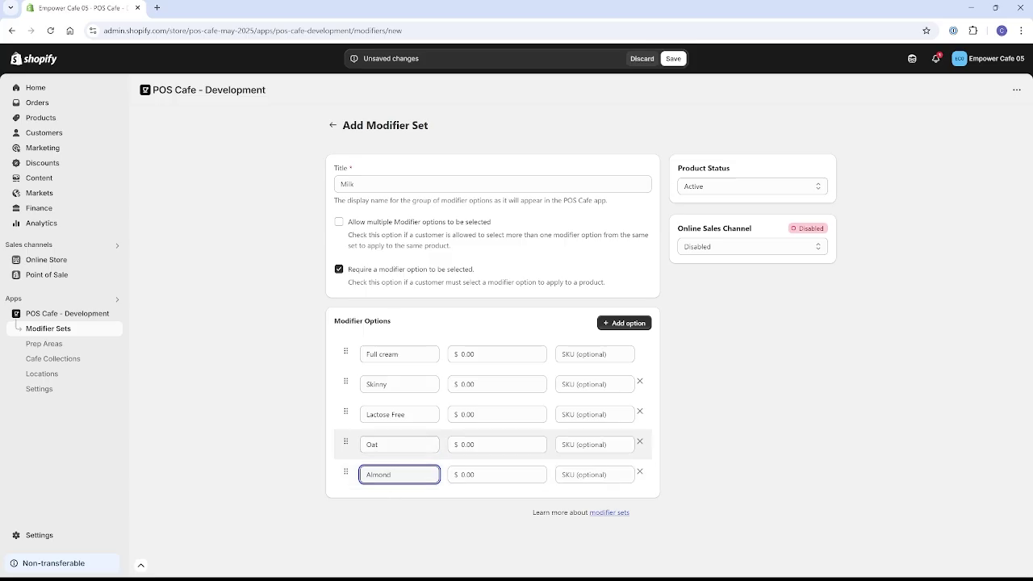
# Price Lactose Free, Oat and Almond at $0.80 and save the Milk set.
pyautogui.click(492, 414)
pyautogui.write('.8')
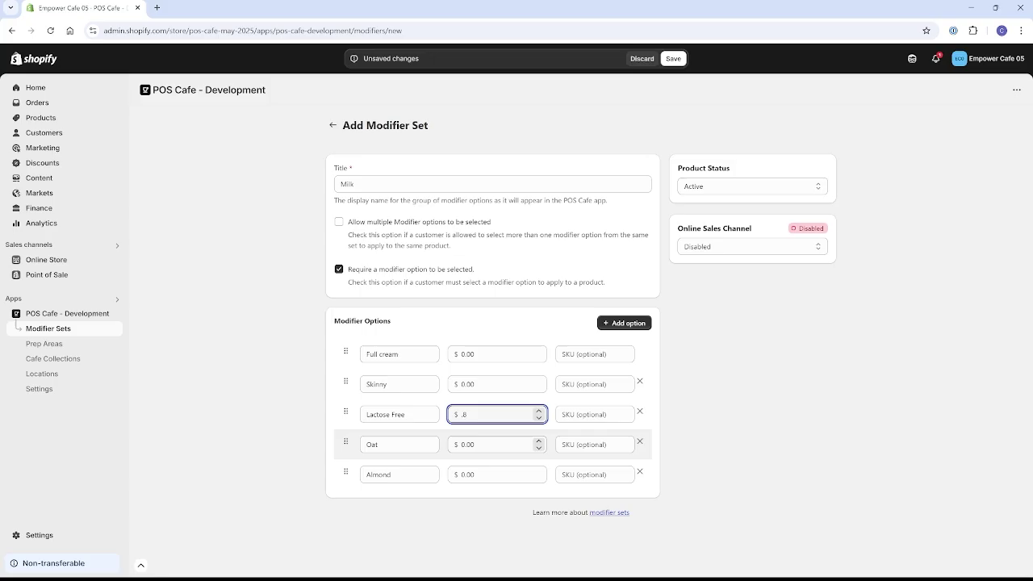
pyautogui.click(492, 444)
pyautogui.write('.8')
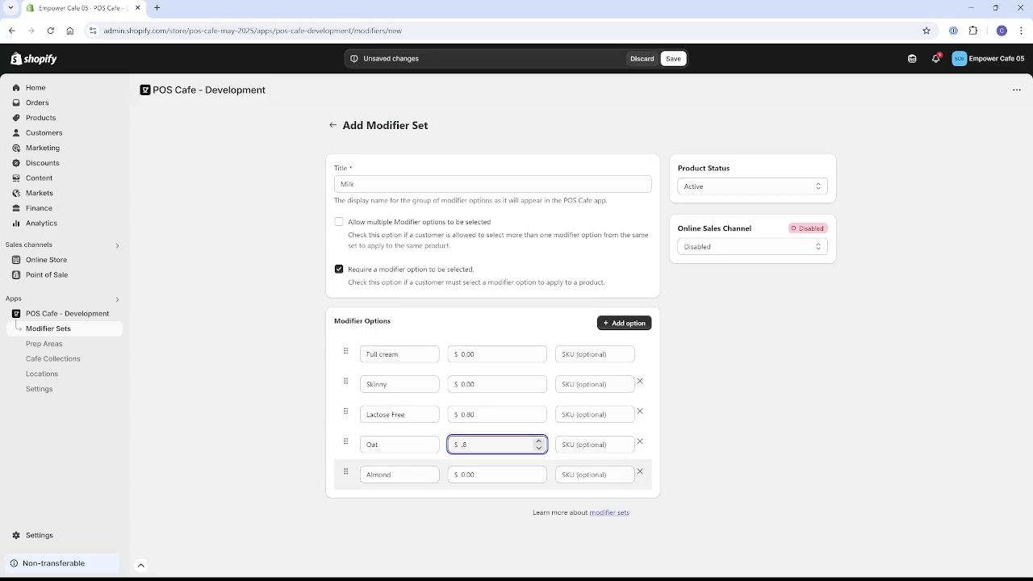
pyautogui.click(492, 475)
pyautogui.write('.8')
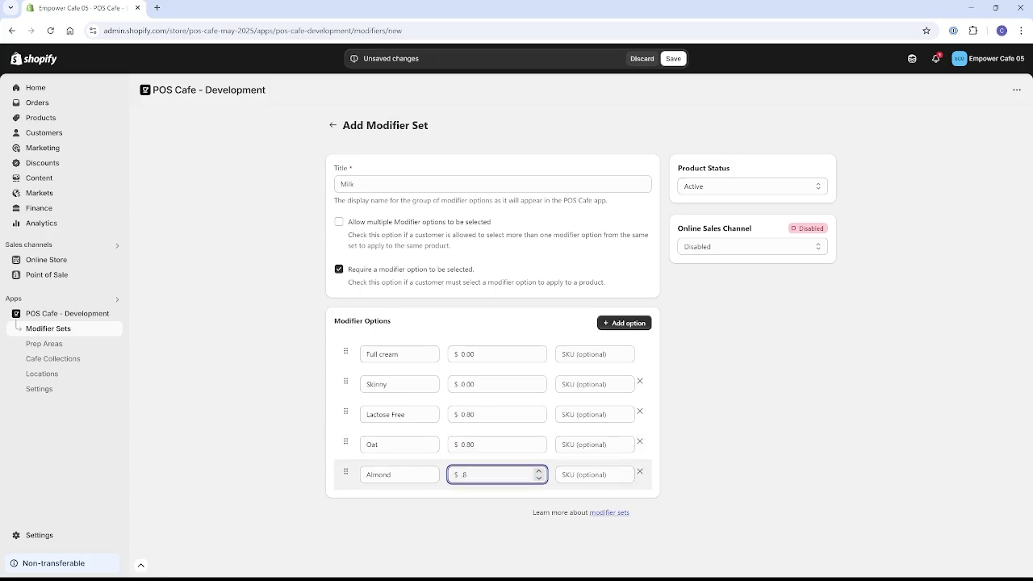
pyautogui.click(556, 311)
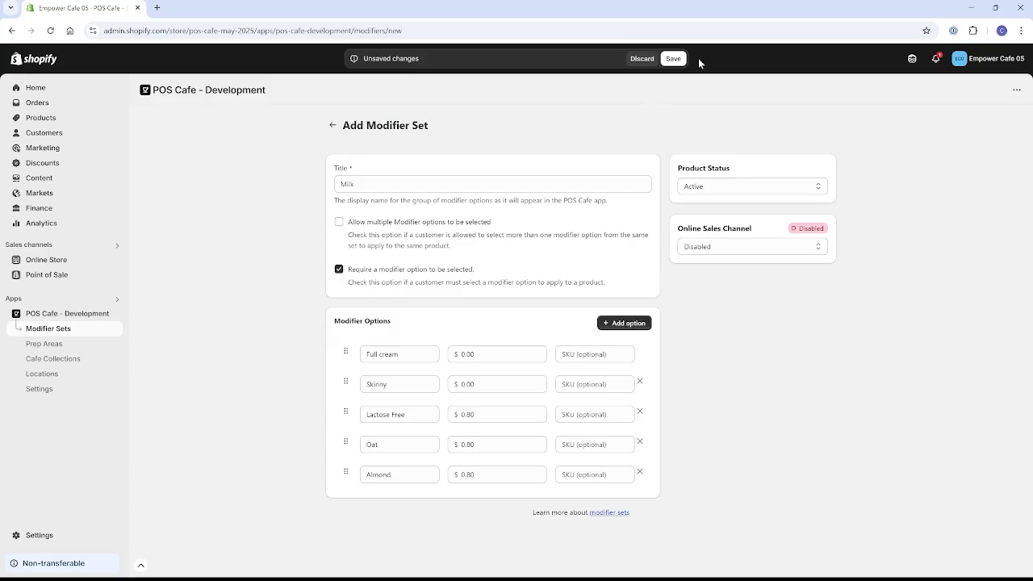
pyautogui.click(674, 60)
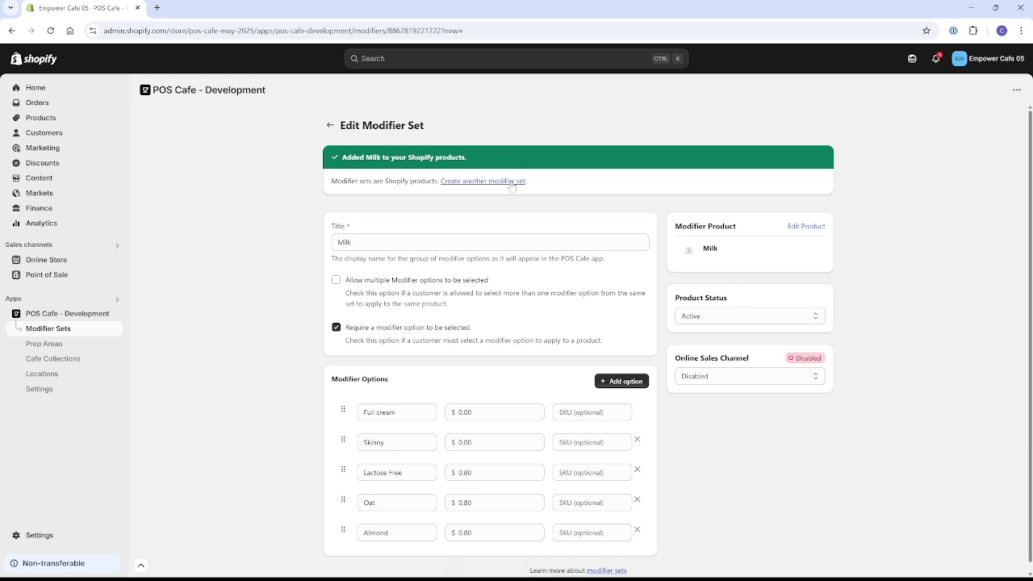
# Start a non-required modifier set titled 'Milk (Optional)' with Full cream as the first option.
pyautogui.click(510, 183)
pyautogui.click(510, 184)
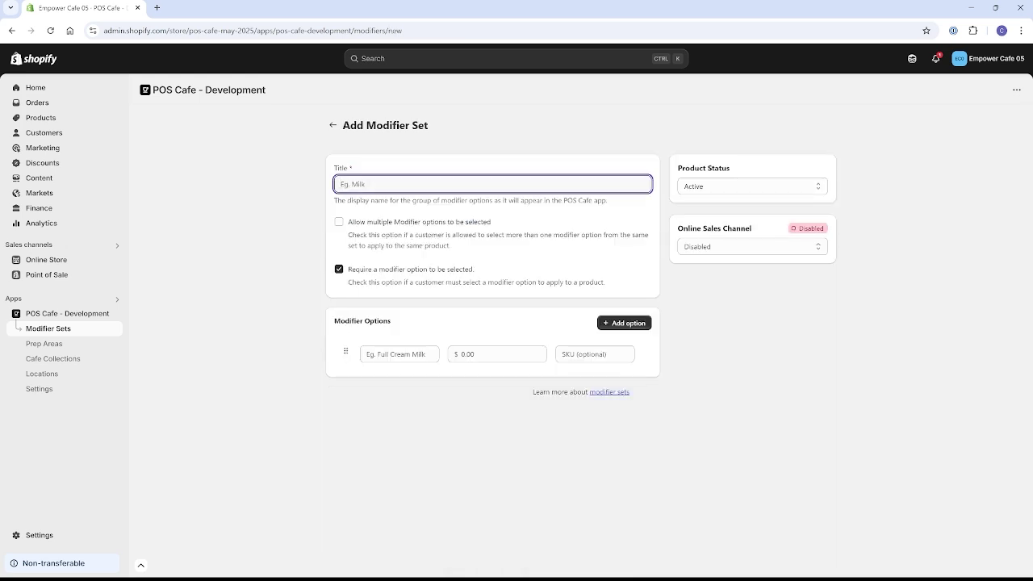
pyautogui.write('Milk')
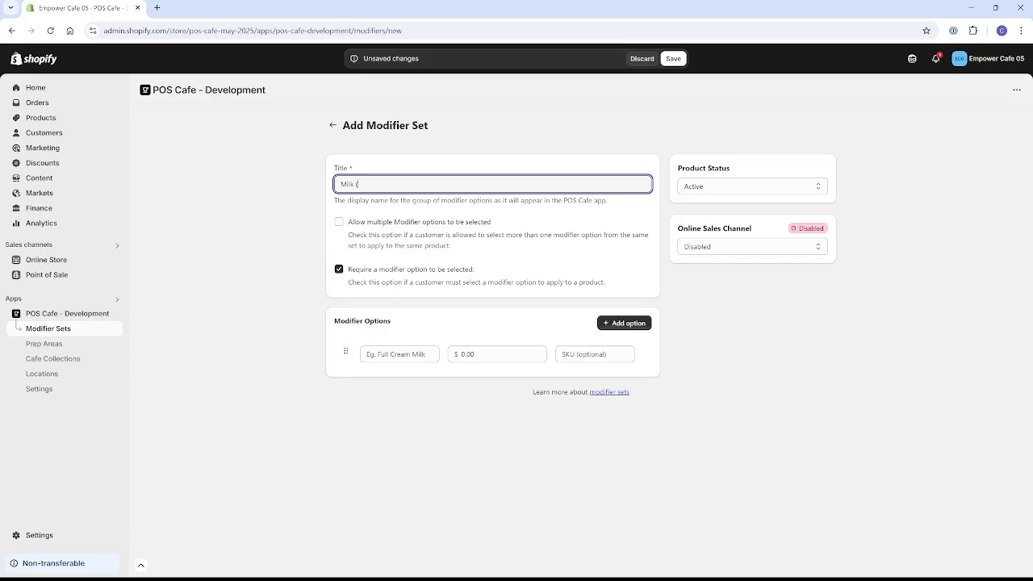
pyautogui.write(' (Optional')
pyautogui.click(376, 269)
pyautogui.click(386, 353)
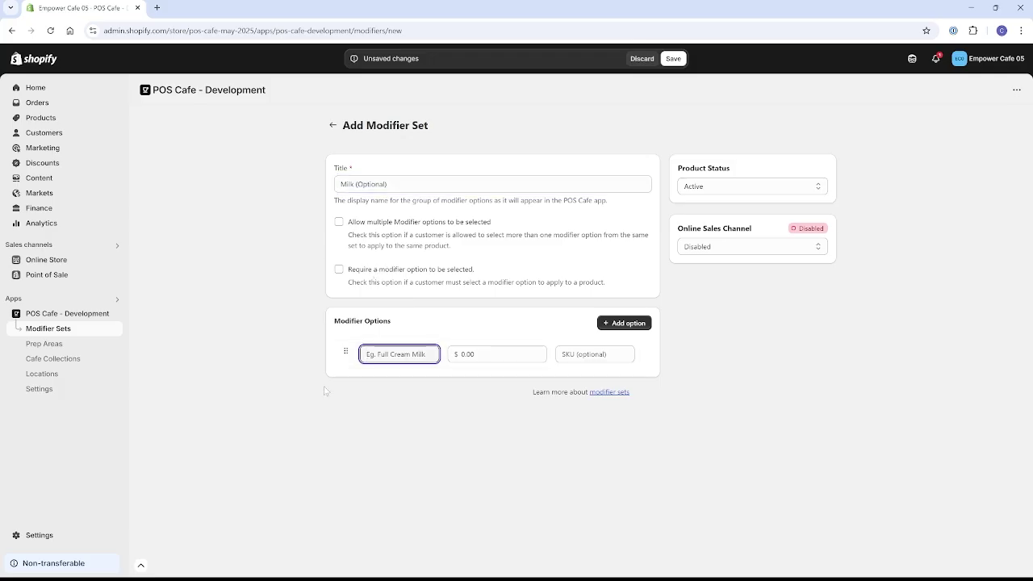
pyautogui.write('Full cream')
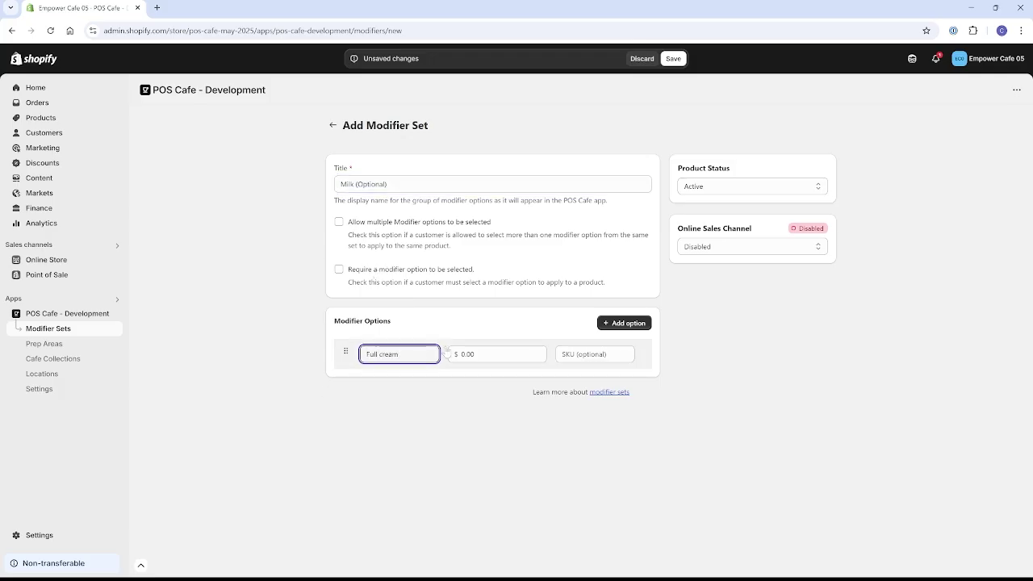
# Add the Skinny, Lactose free, Oat and Almond options.
pyautogui.click(642, 323)
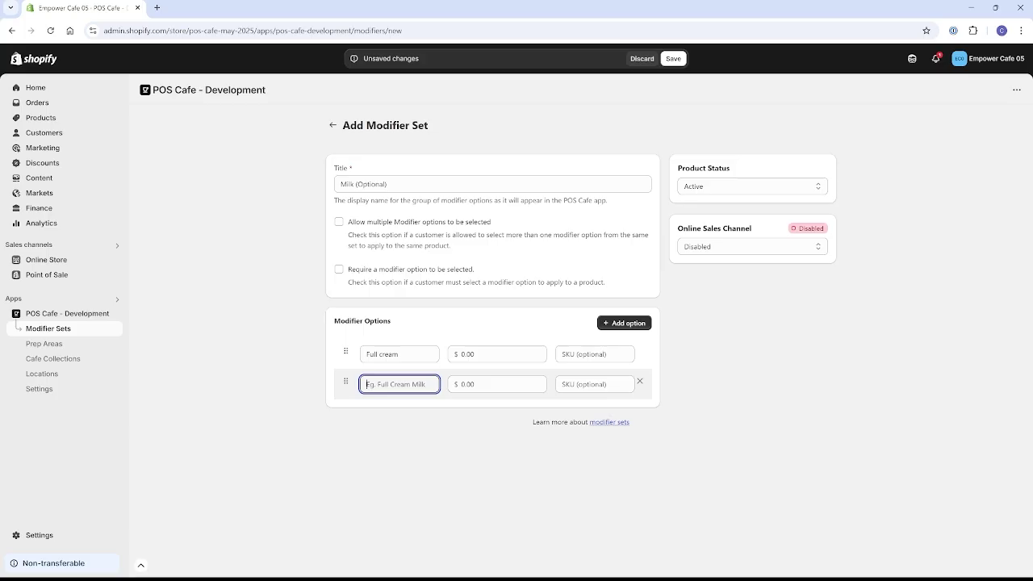
pyautogui.write('Skinny')
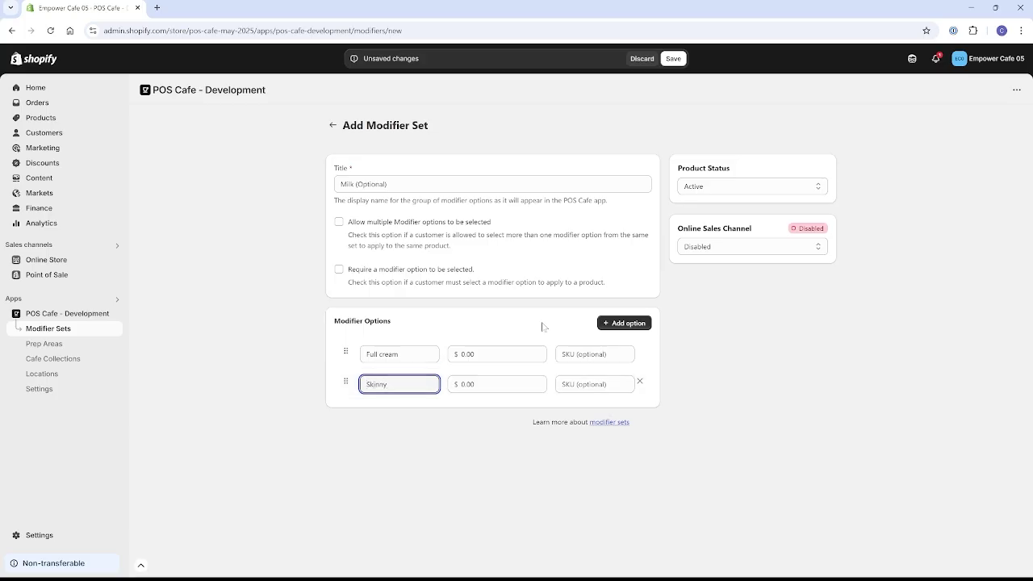
pyautogui.click(624, 323)
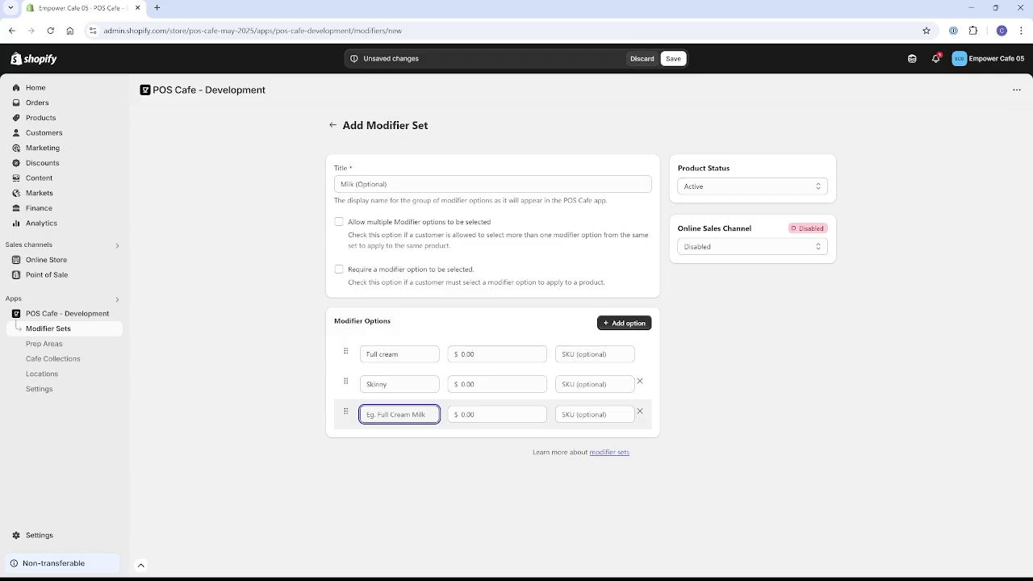
pyautogui.write('Lactose free')
pyautogui.click(624, 323)
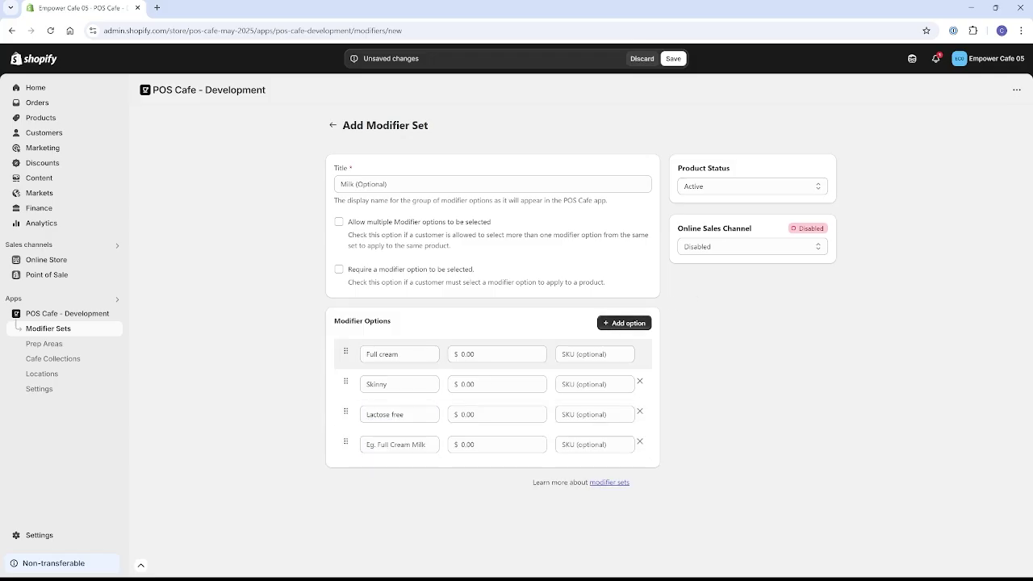
pyautogui.write('Oat')
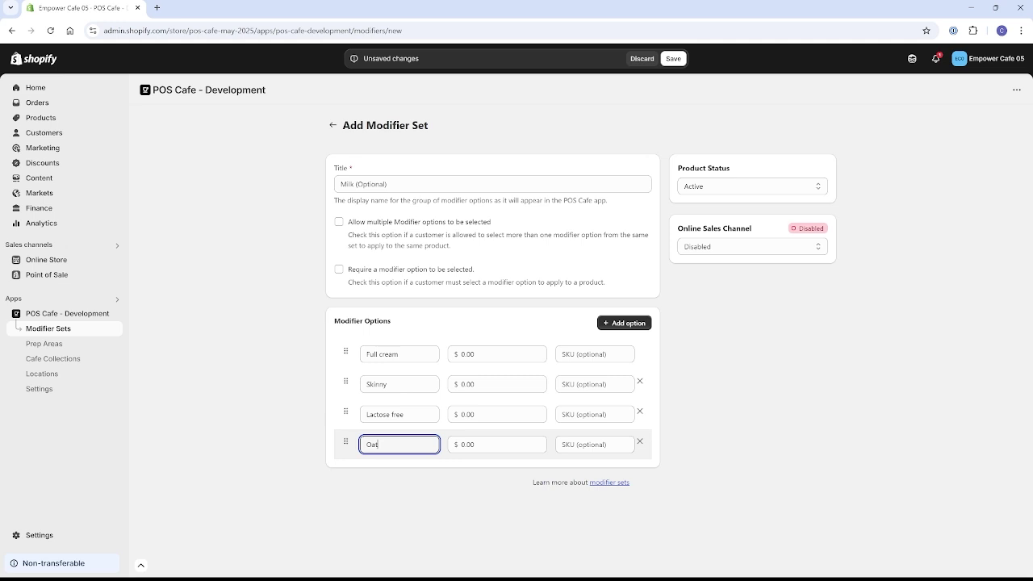
pyautogui.click(624, 323)
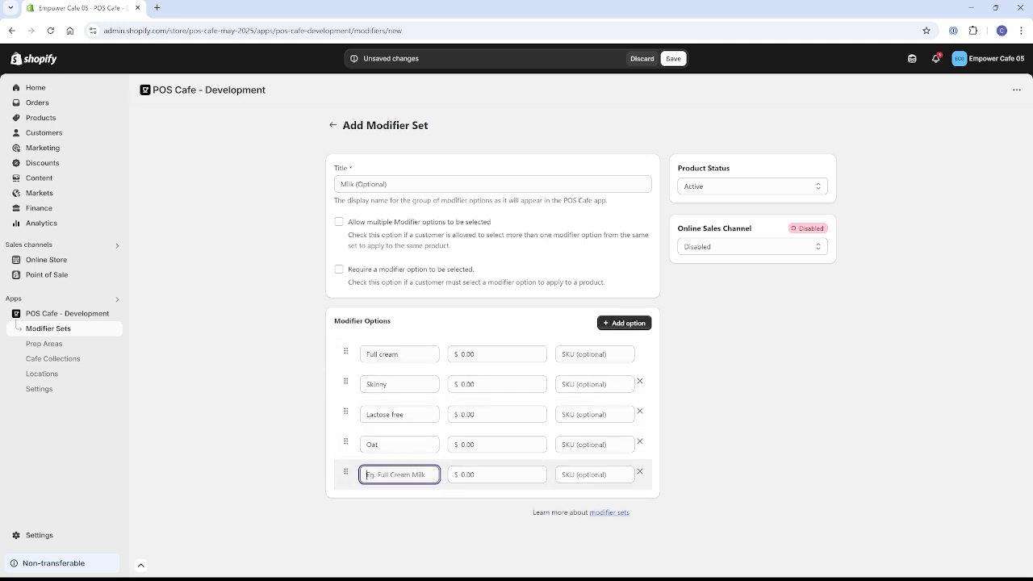
pyautogui.write('Almond')
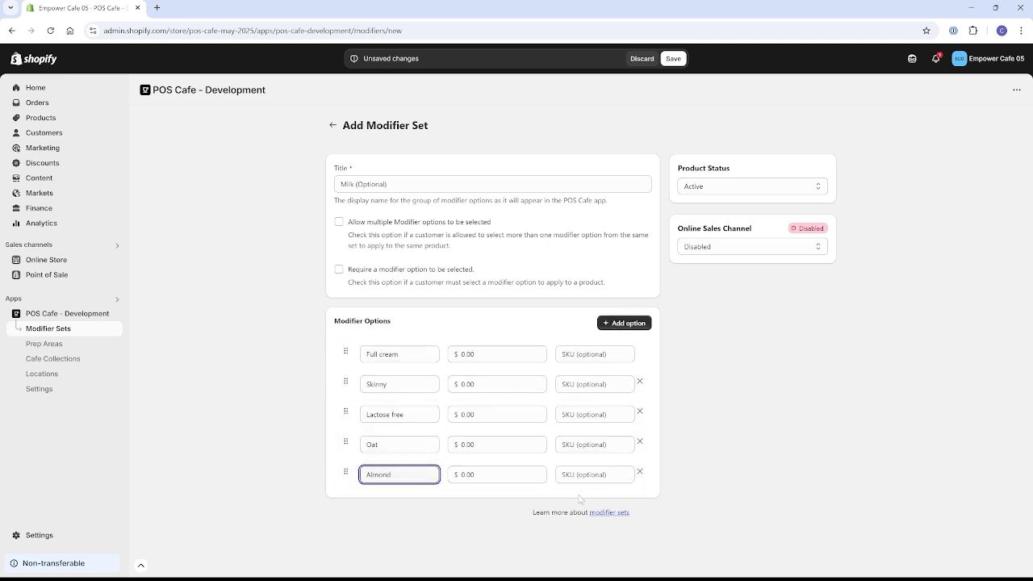
# Price Lactose free, Oat and Almond at $0.80 and save the set.
pyautogui.click(500, 414)
pyautogui.write('8')
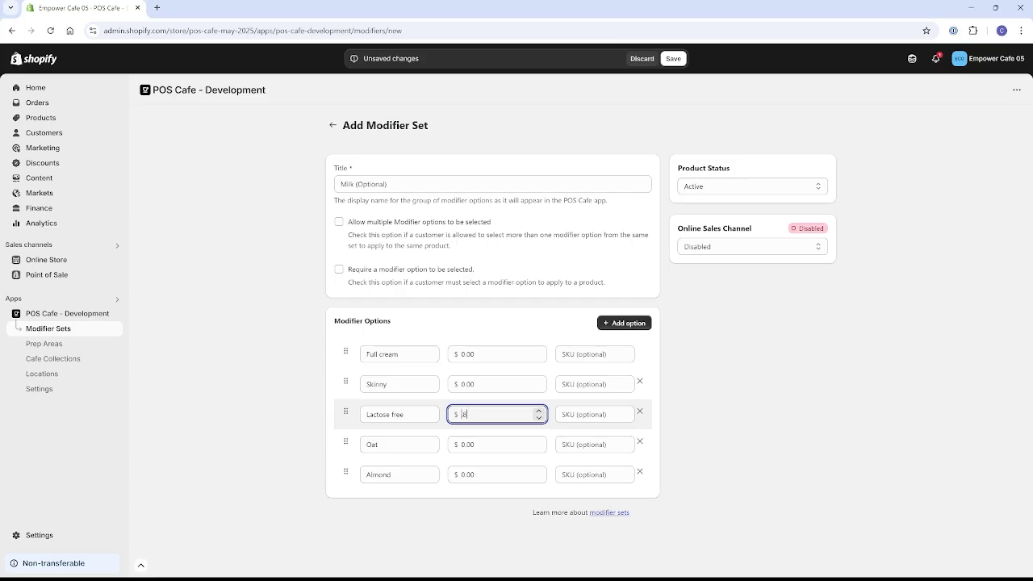
pyautogui.click(496, 445)
pyautogui.write('.8')
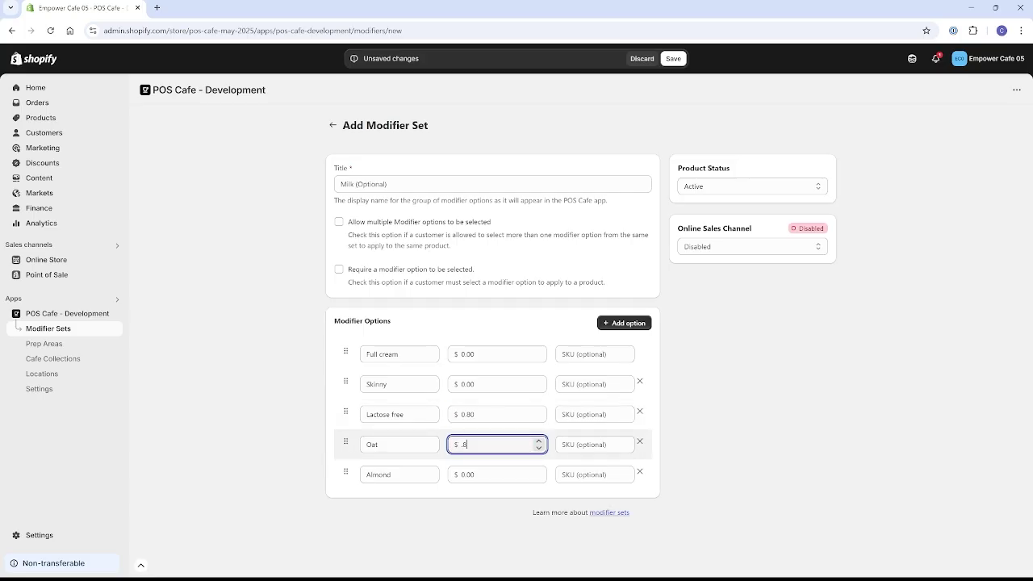
pyautogui.click(496, 475)
pyautogui.write('.8')
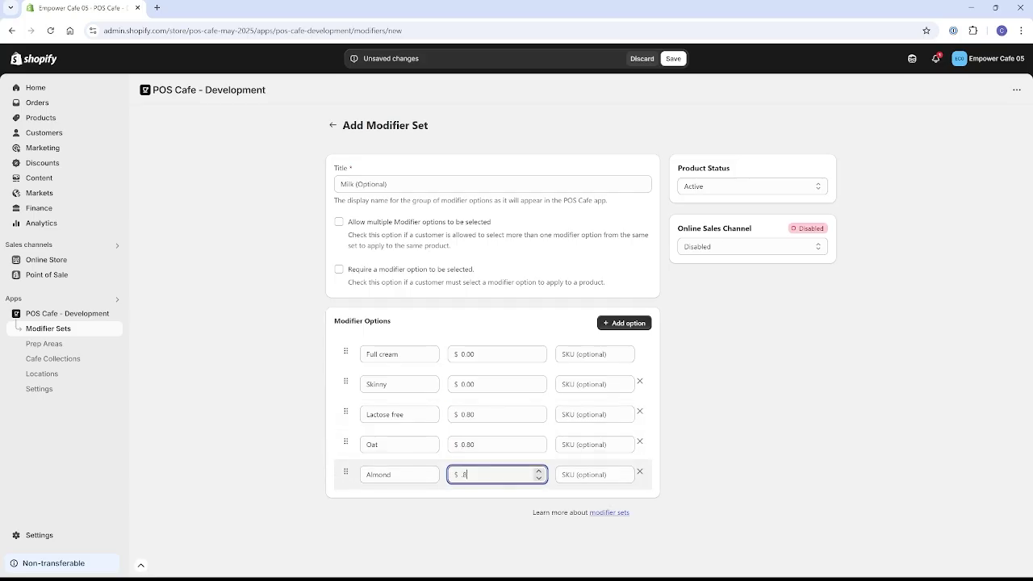
pyautogui.click(509, 269)
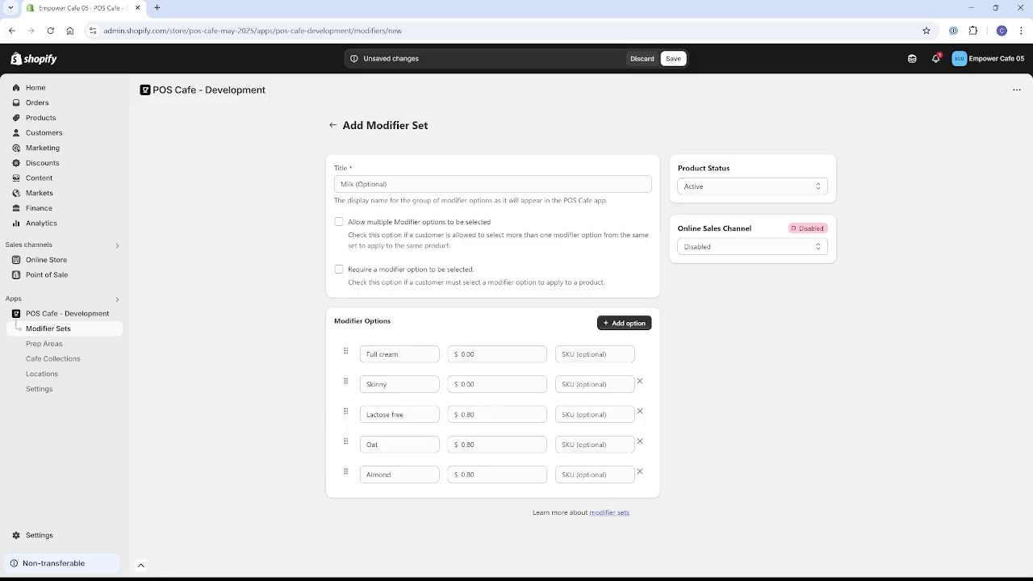
pyautogui.click(674, 59)
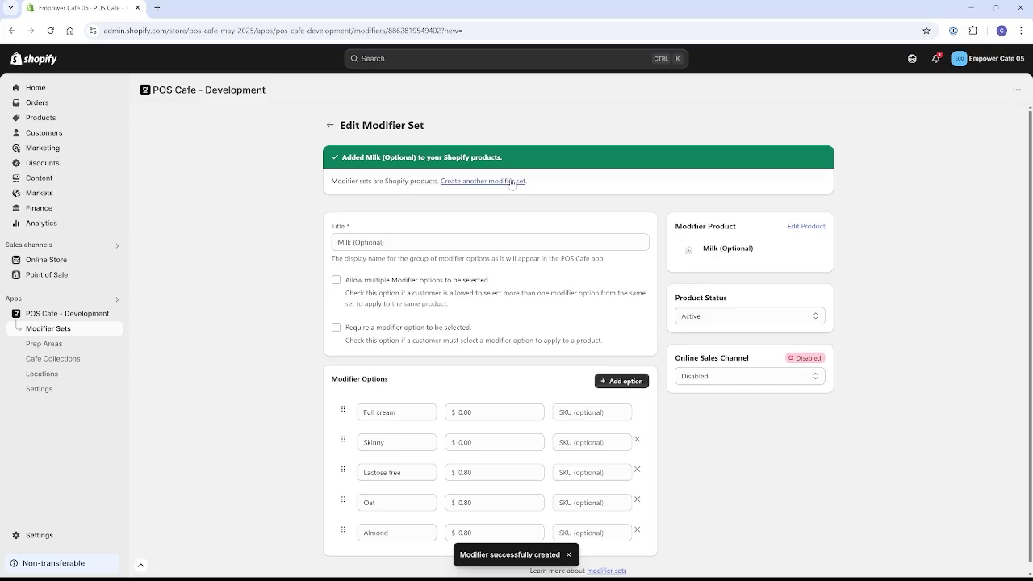
# Start an optional, multiple-choice Extras modifier set with Whipped Cream at 0.50.
pyautogui.click(510, 183)
pyautogui.write('Extras')
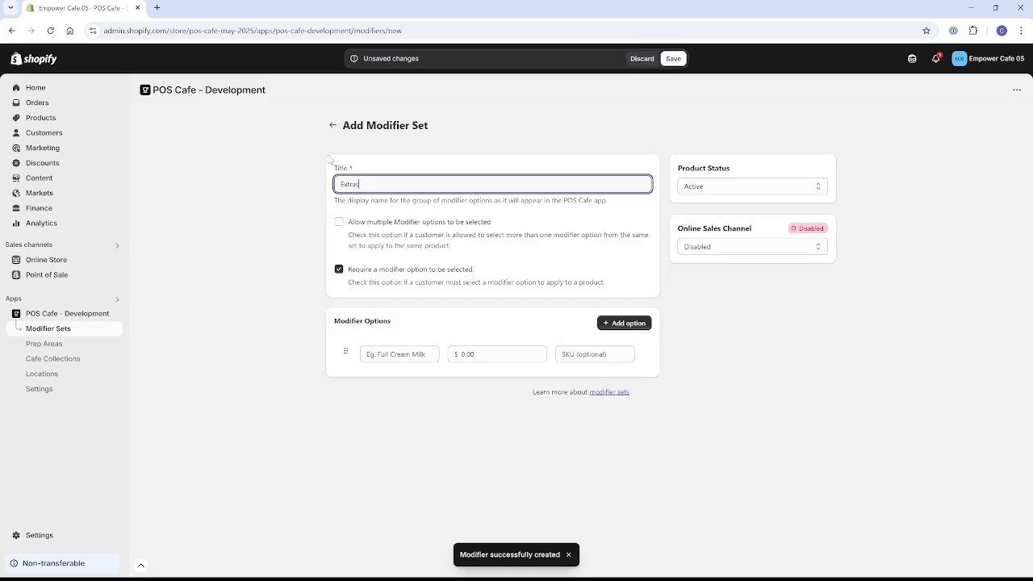
pyautogui.click(355, 225)
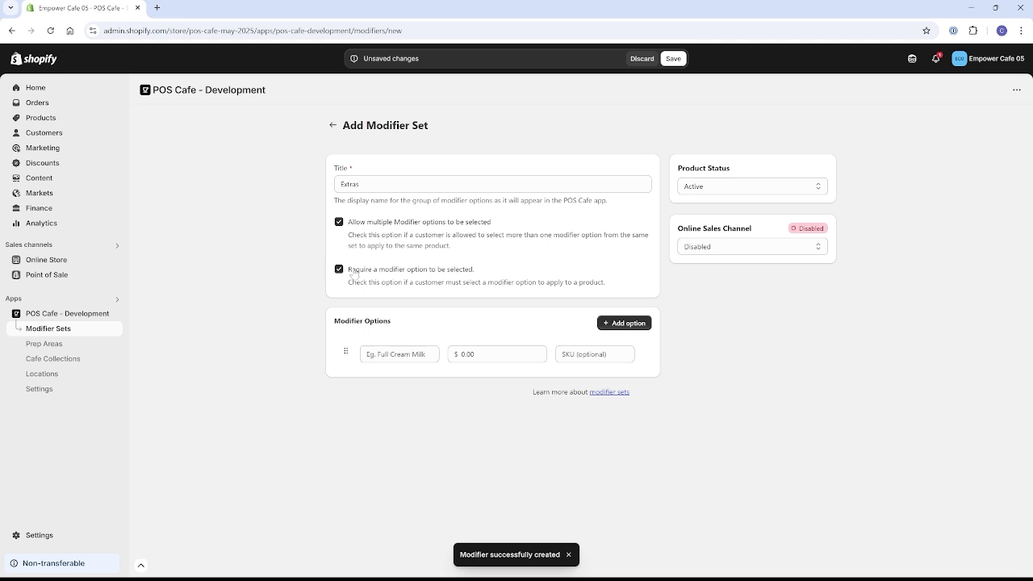
pyautogui.click(355, 271)
pyautogui.click(383, 358)
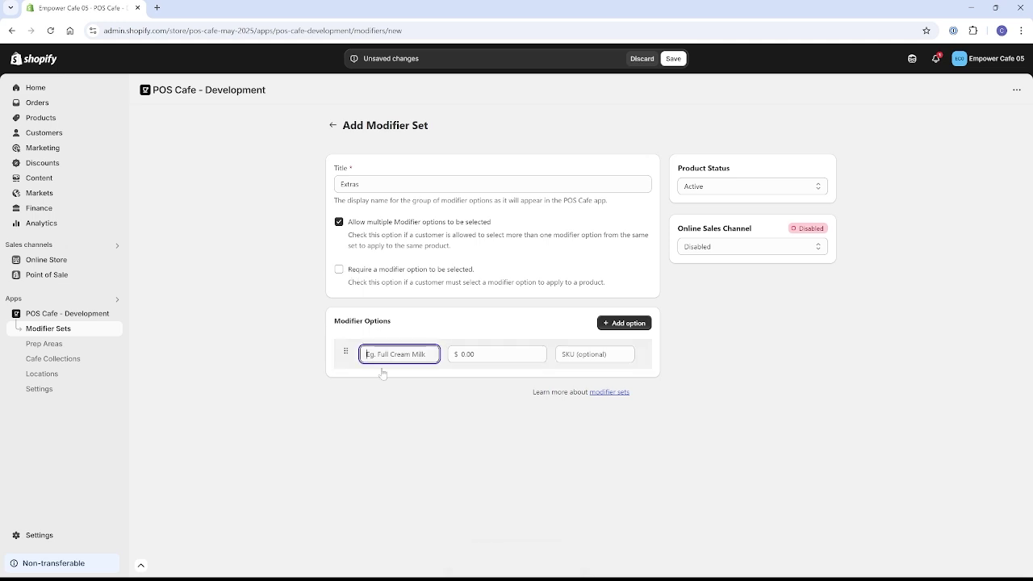
pyautogui.write('Whipped Cream')
pyautogui.press('Tab')
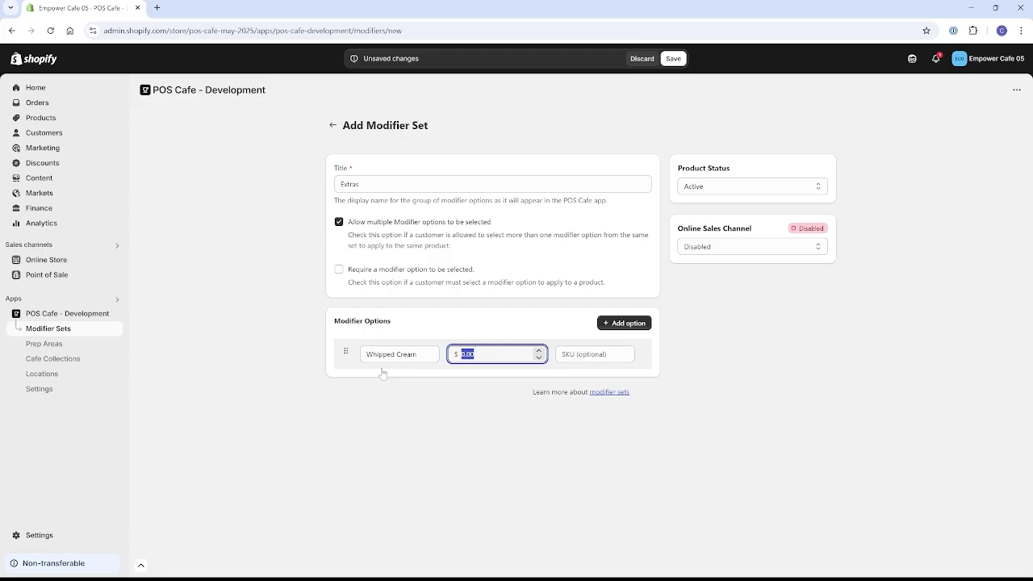
pyautogui.write('.5')
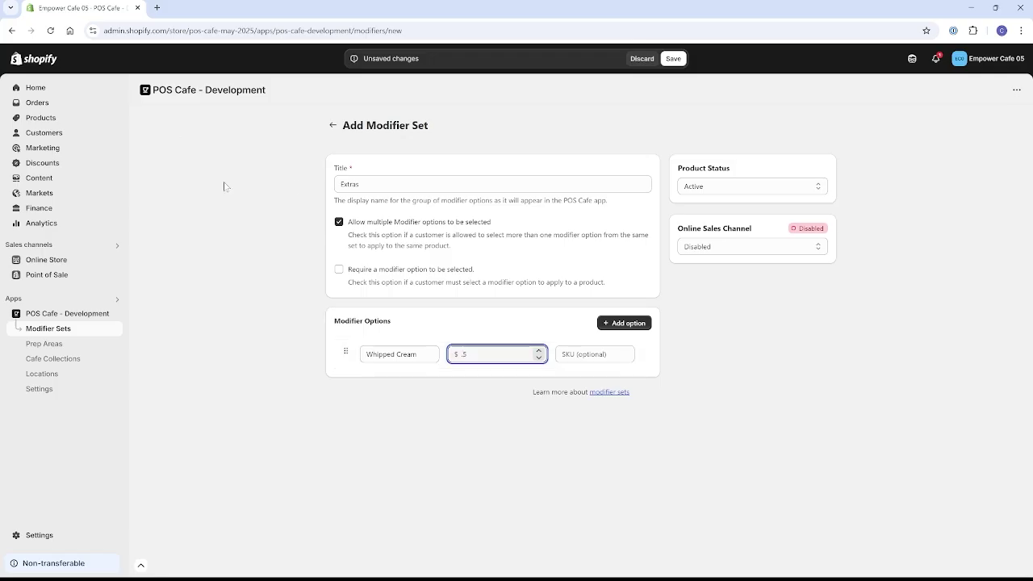
# Add Marshmallows at 0.50 and remove an accidental duplicate Whipped Cream option.
pyautogui.click(624, 323)
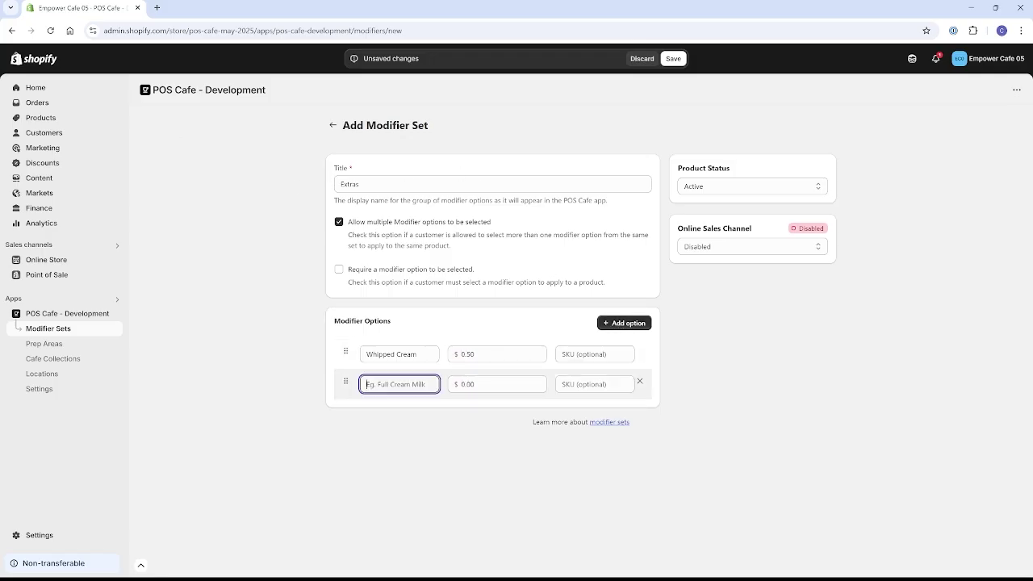
pyautogui.write('Marshmallows')
pyautogui.press('Tab')
pyautogui.write('.5')
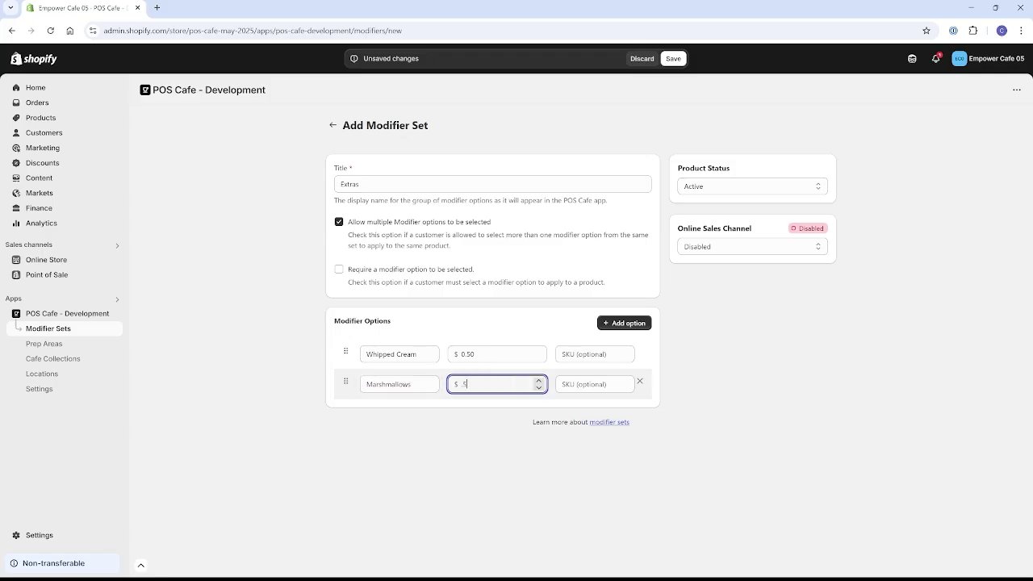
pyautogui.click(624, 323)
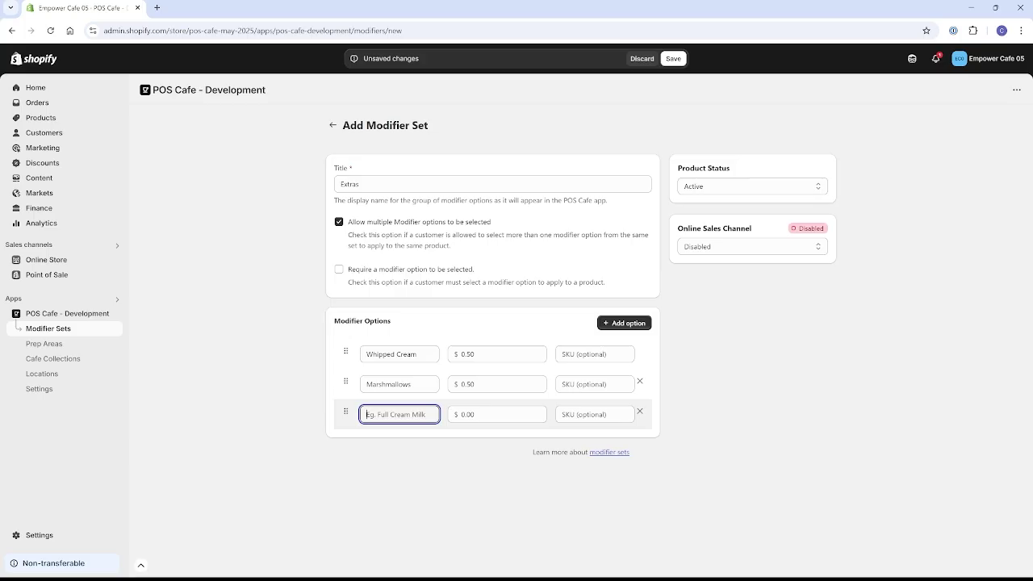
pyautogui.write('Whipped Cream')
pyautogui.press('Tab')
pyautogui.write('.5')
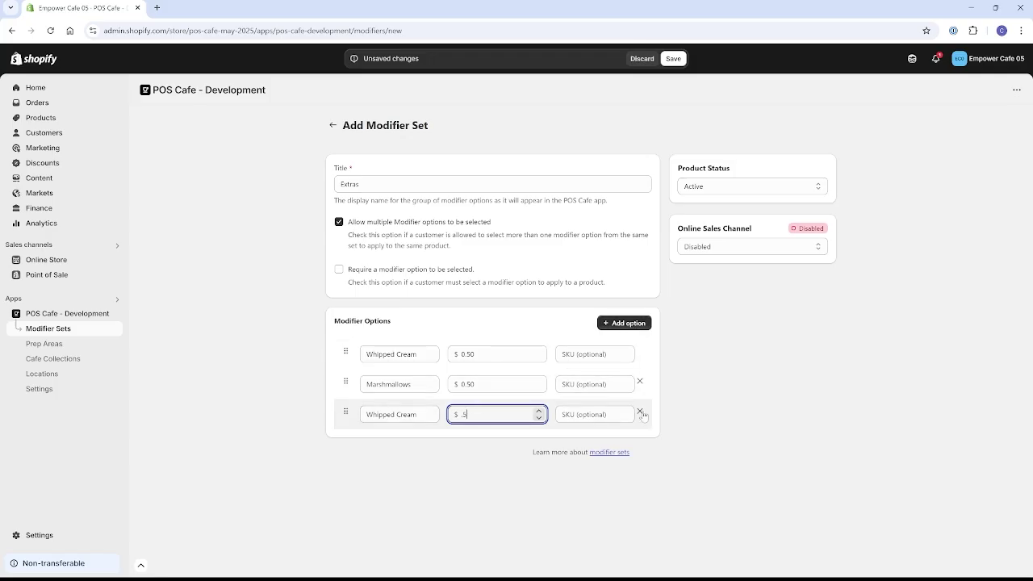
pyautogui.click(639, 412)
# Add Chocolate Flakes at 0.50, Cinnamon and Honey, then save the Extras set.
pyautogui.click(623, 323)
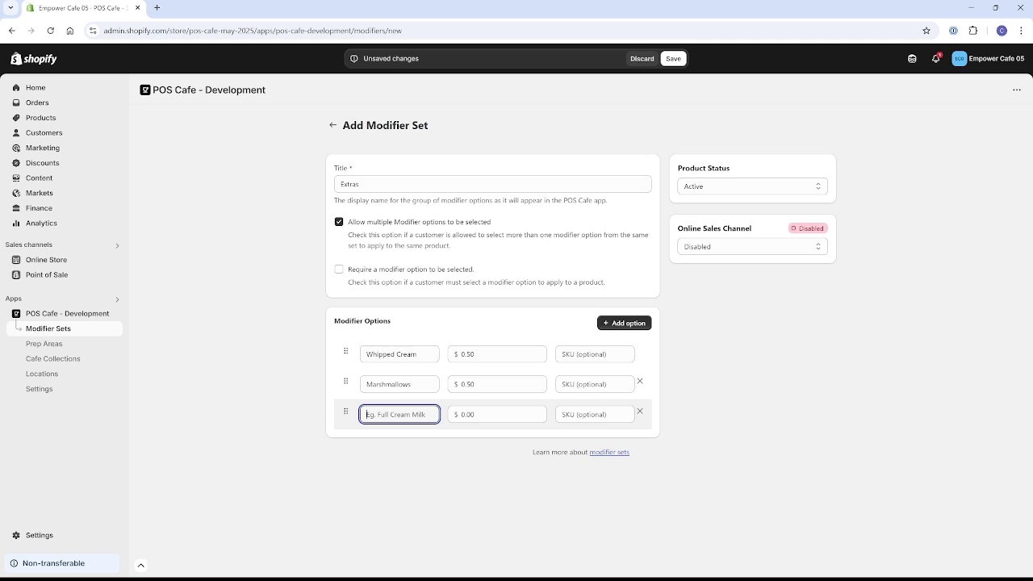
pyautogui.write('Chocolate Flakes')
pyautogui.press('Tab')
pyautogui.write('0.50')
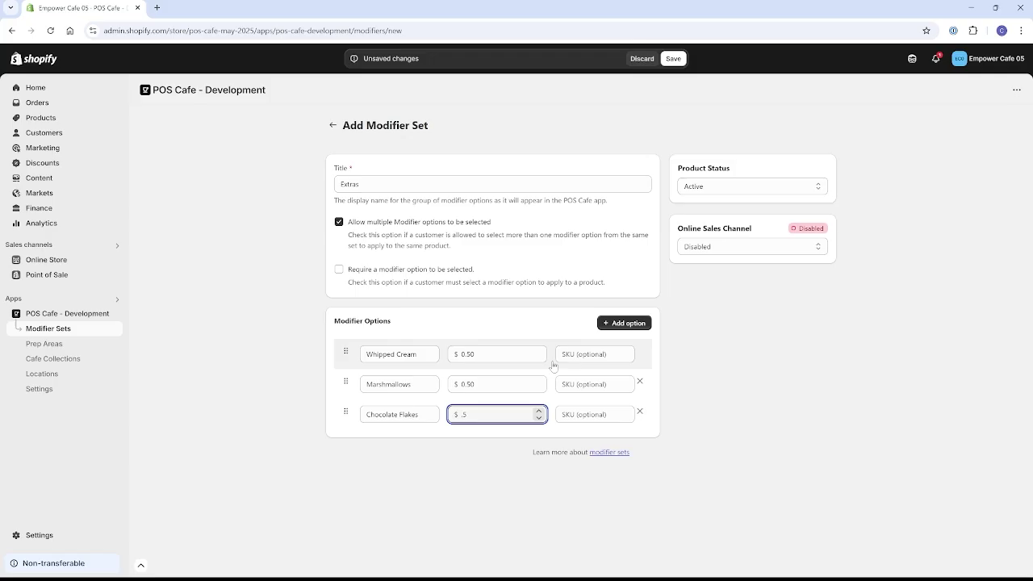
pyautogui.click(623, 323)
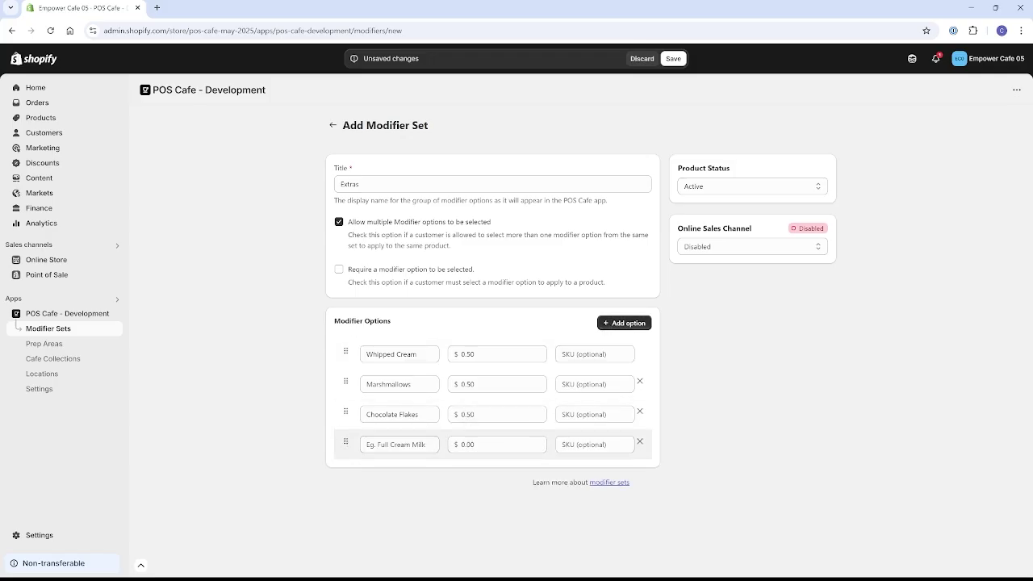
pyautogui.click(396, 444)
pyautogui.write('Cinna')
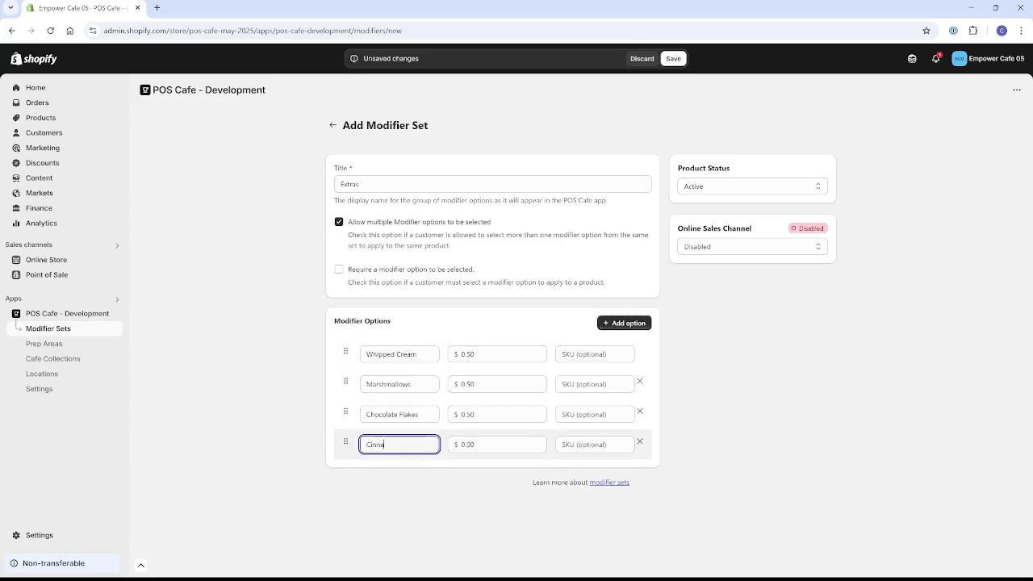
pyautogui.write('mon')
pyautogui.click(623, 323)
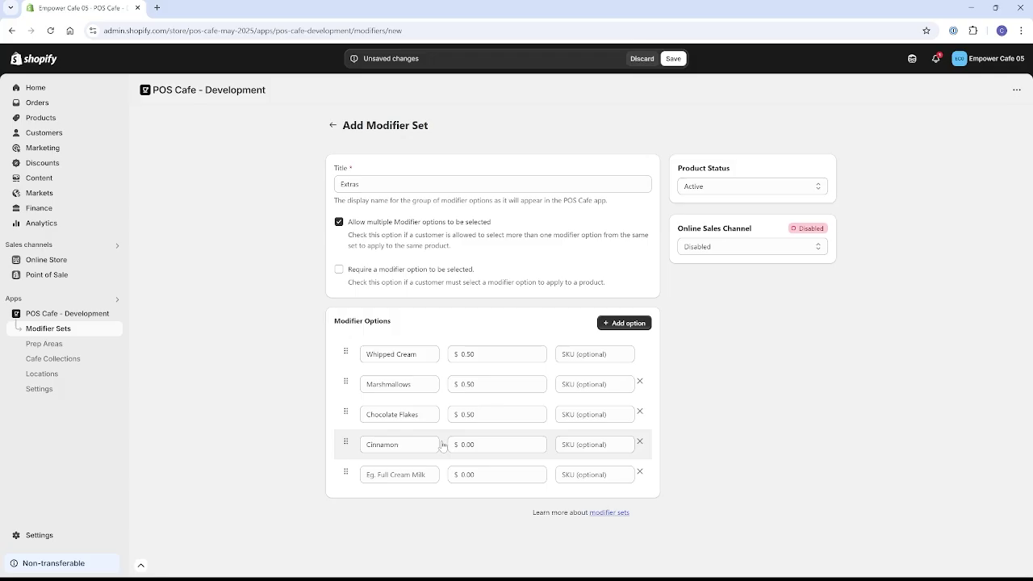
pyautogui.click(387, 475)
pyautogui.write('Honey')
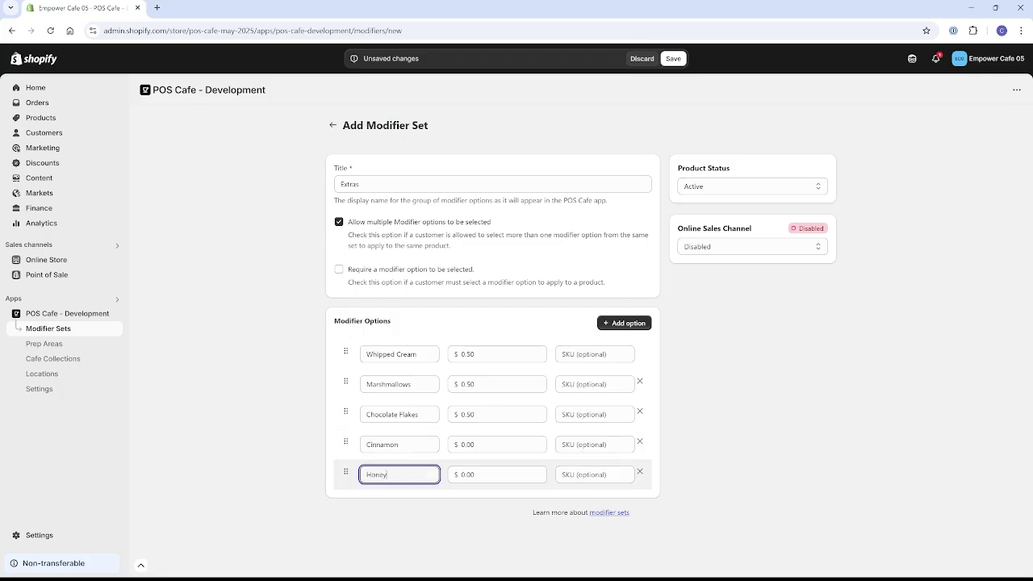
pyautogui.click(676, 60)
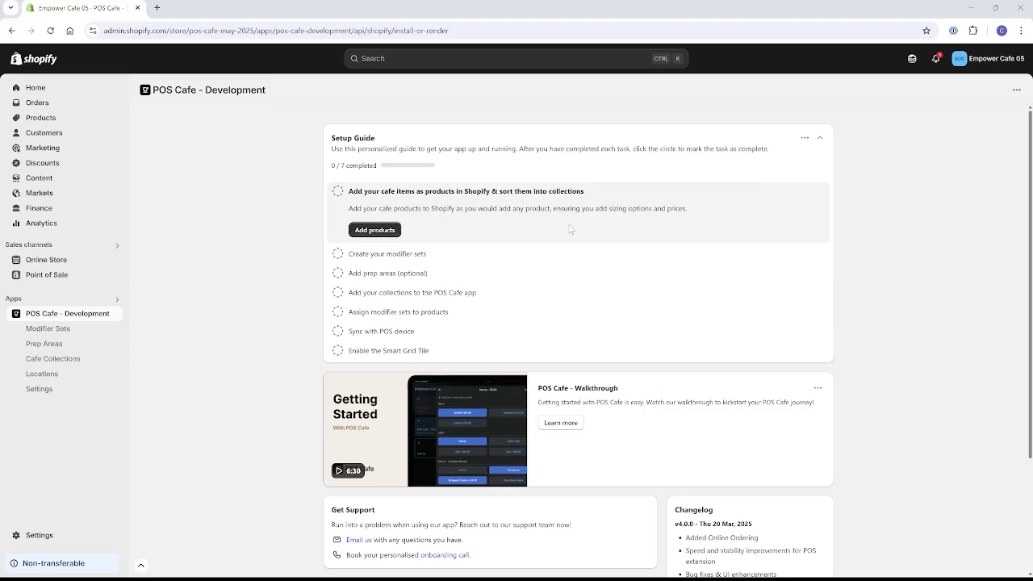
# Rename the Default prep area to Barista, add a Kitchen prep area, and save.
pyautogui.click(50, 345)
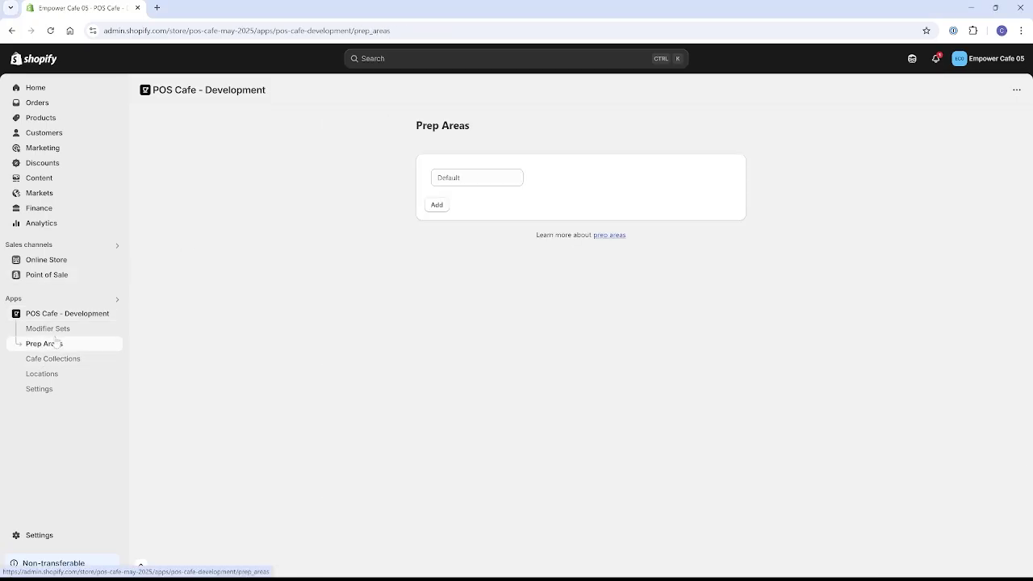
pyautogui.doubleClick(449, 178)
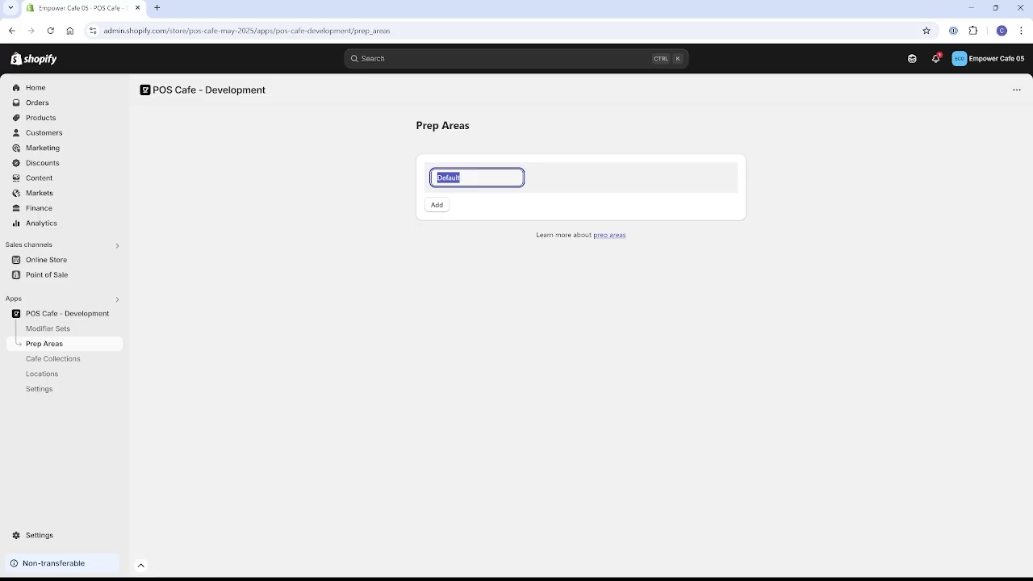
pyautogui.write('Barista')
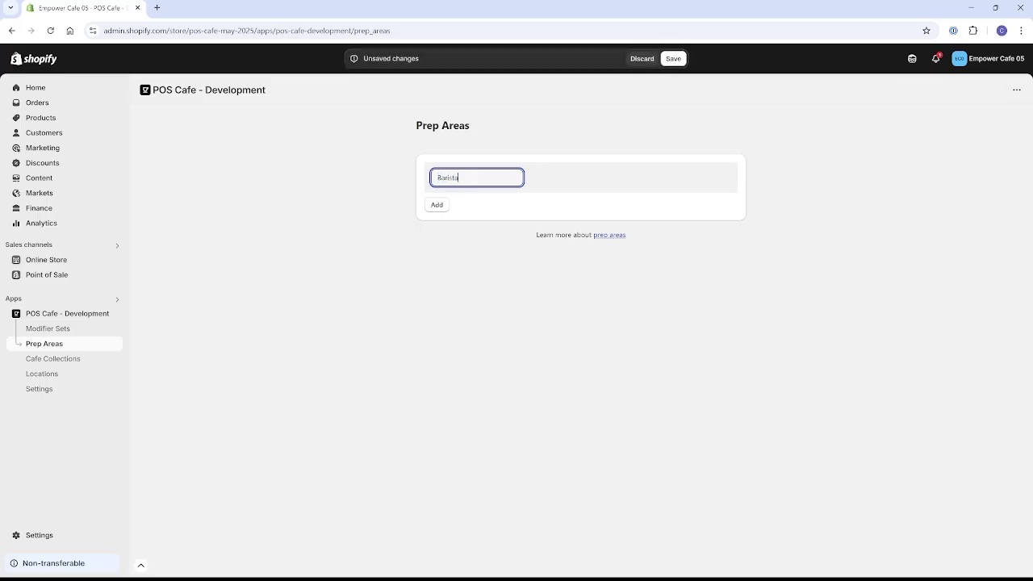
pyautogui.click(440, 208)
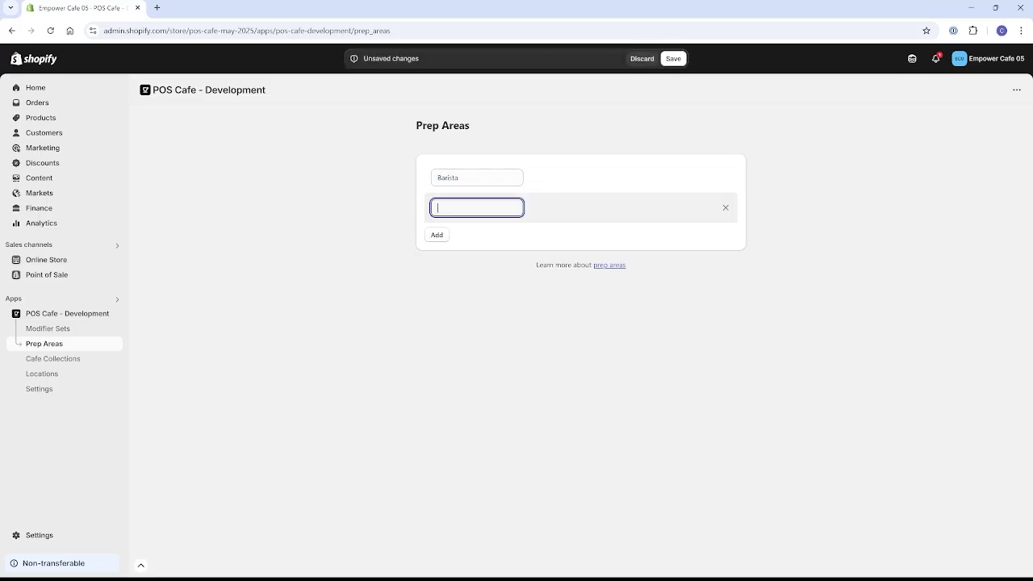
pyautogui.write('Kitchen')
pyautogui.click(672, 58)
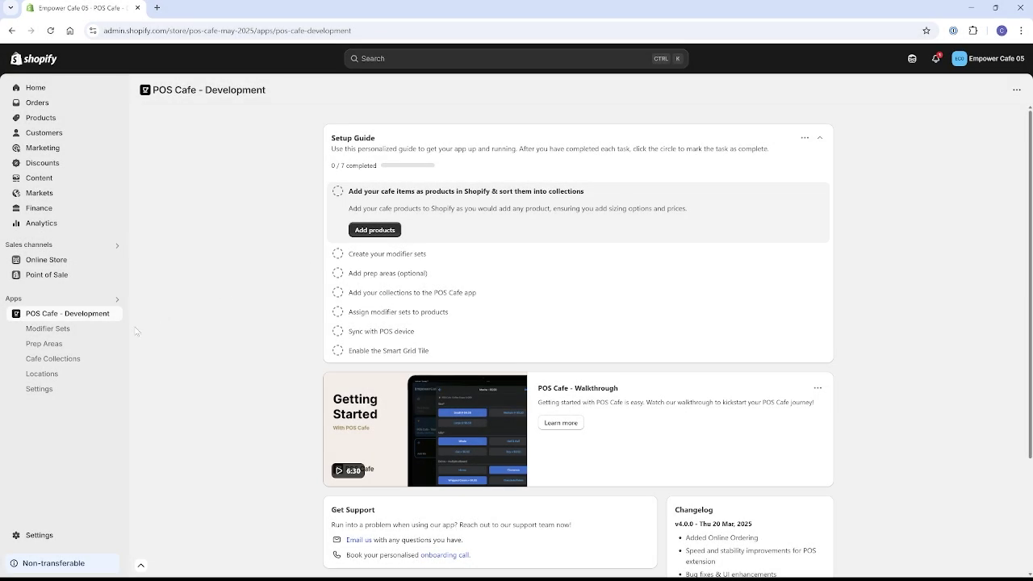
# In the Coffee cafe collection, select Macchiato, Mocha, Flat White and Cappuccino for modifier assignment.
pyautogui.click(58, 365)
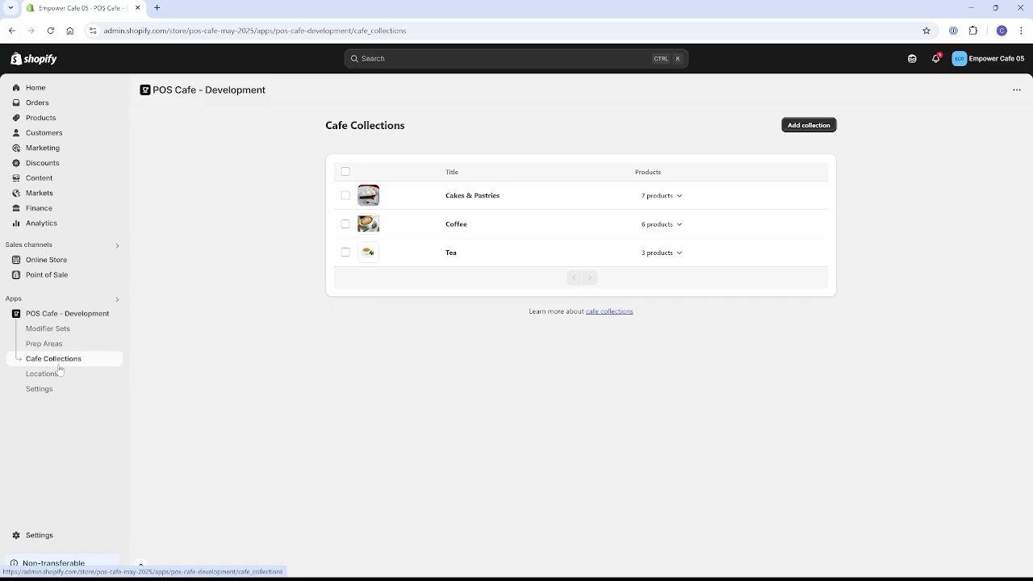
pyautogui.click(464, 232)
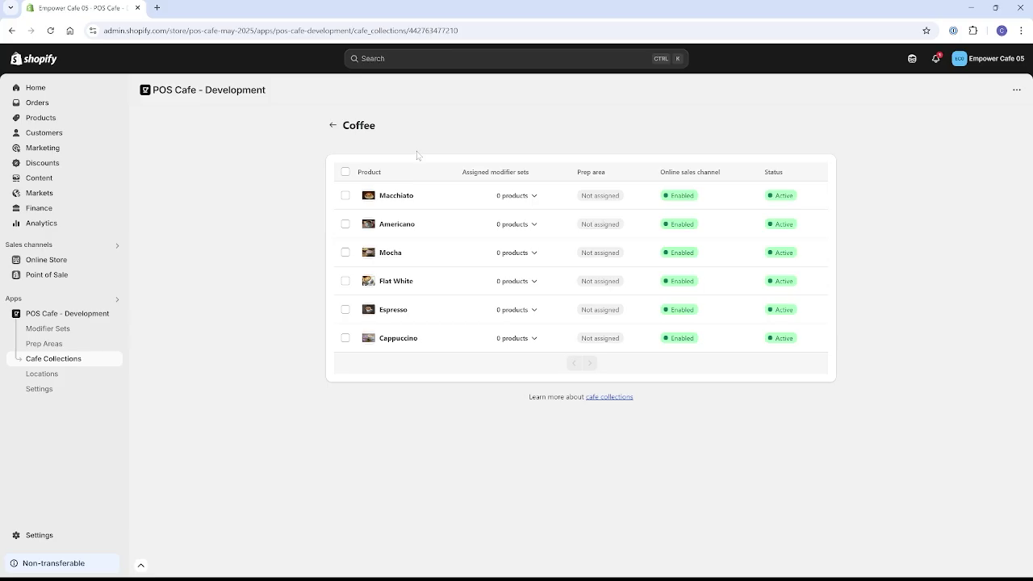
pyautogui.click(345, 195)
pyautogui.click(345, 253)
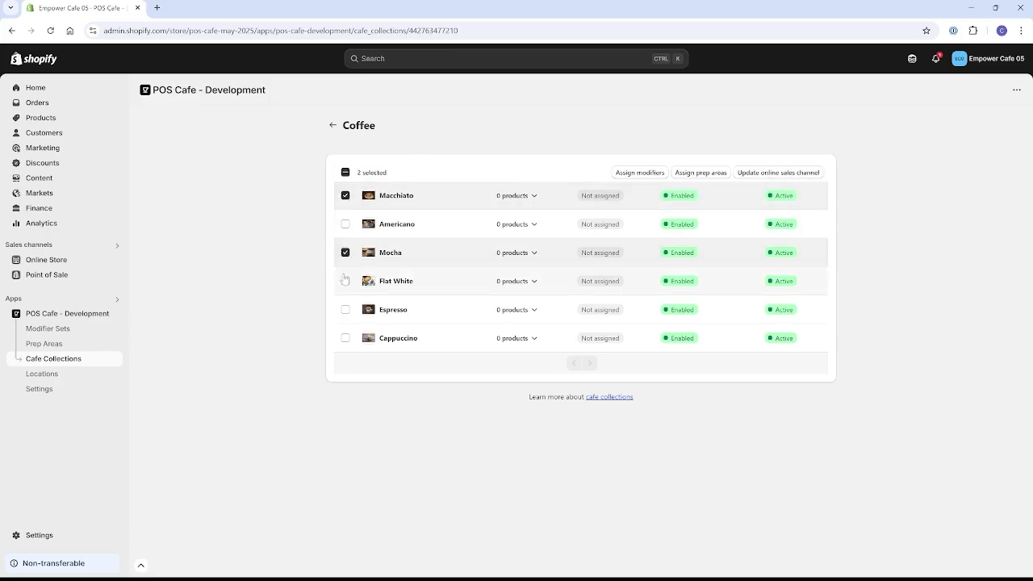
pyautogui.click(345, 281)
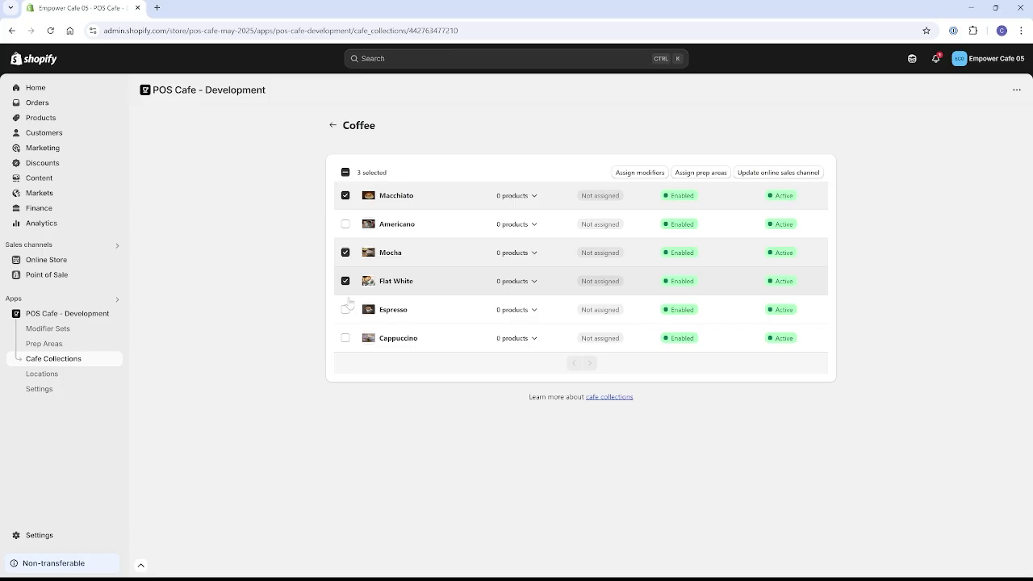
pyautogui.click(346, 339)
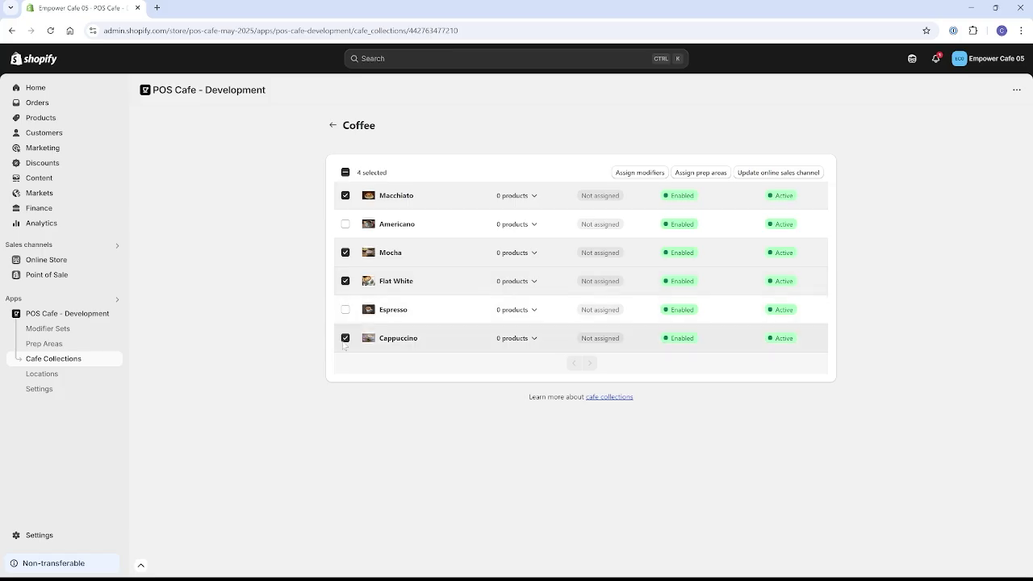
pyautogui.click(640, 172)
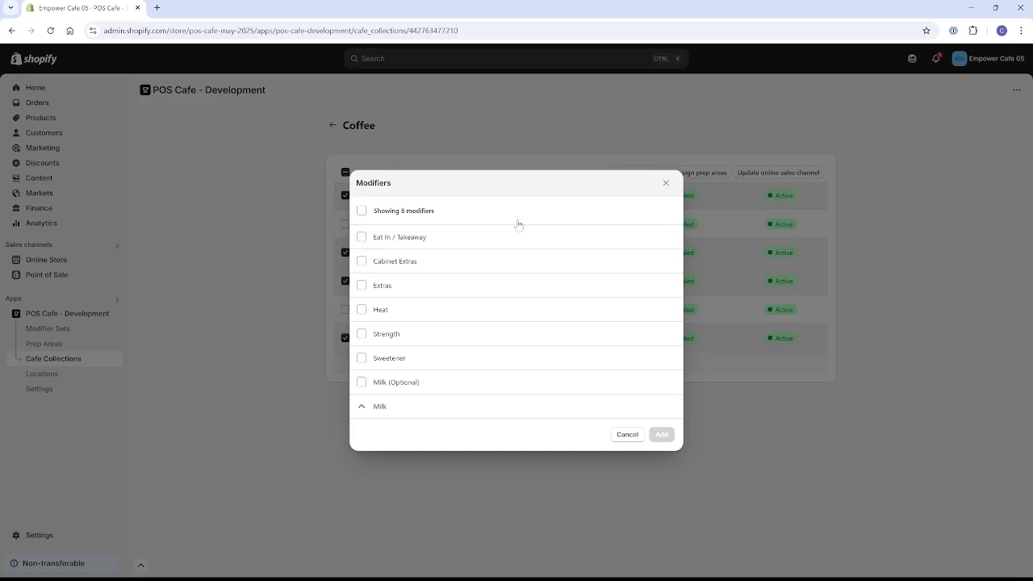
# Assign Milk, Sweetener, Strength, Heat, Extras and Eat In / Takeaway, then verify Macchiato's six sets.
pyautogui.click(361, 406)
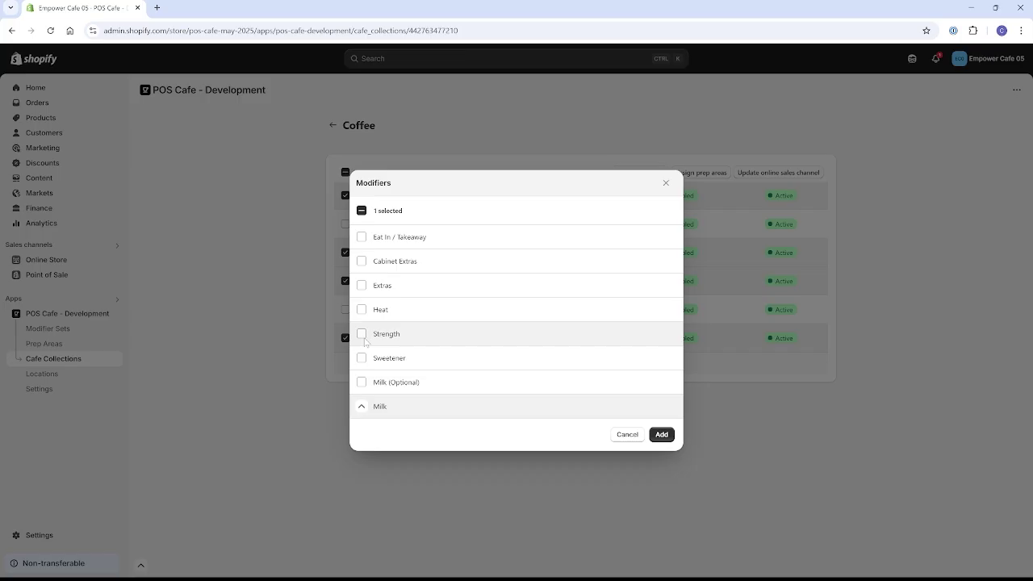
pyautogui.click(365, 359)
pyautogui.click(362, 334)
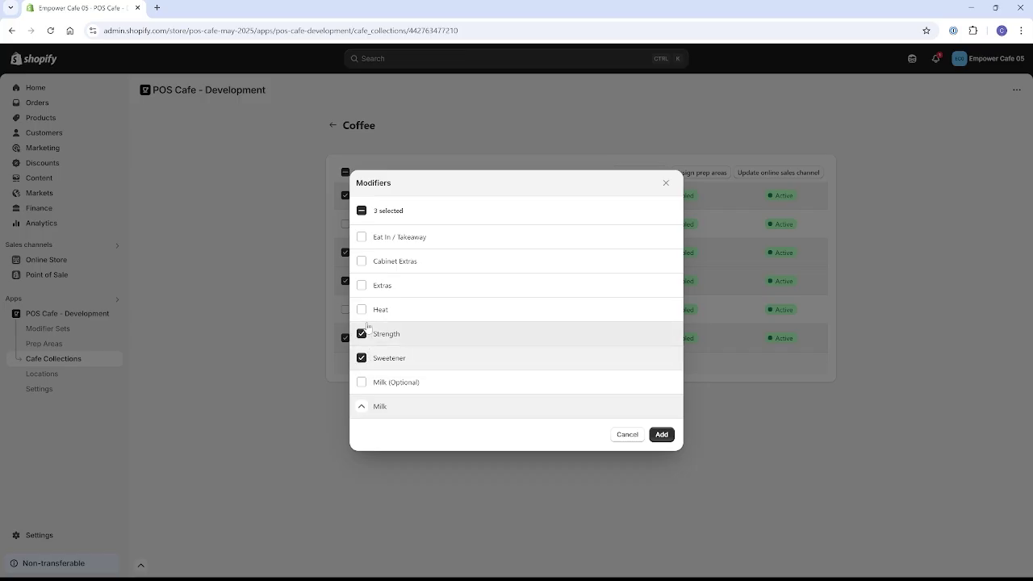
pyautogui.click(363, 310)
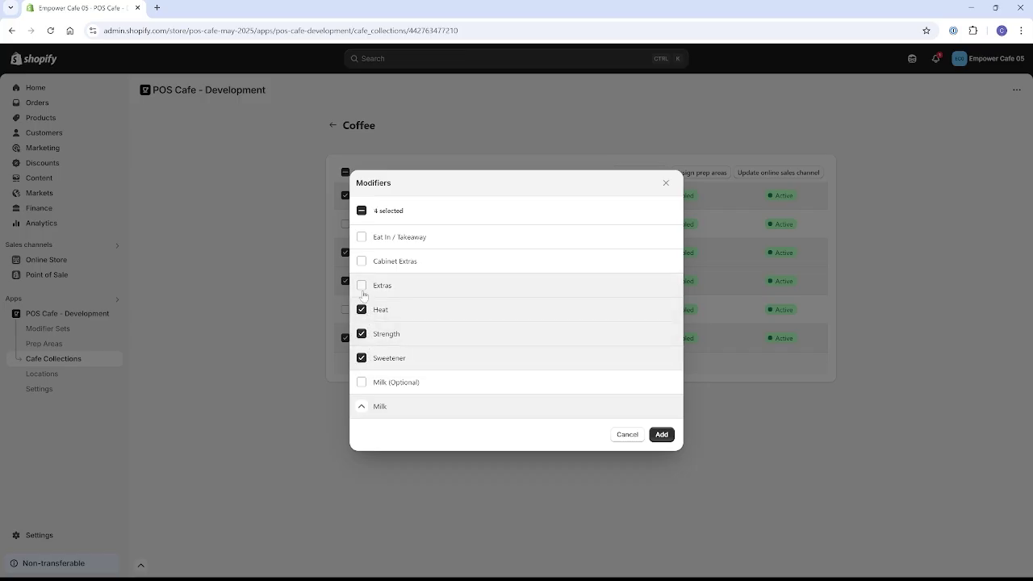
pyautogui.click(362, 285)
pyautogui.click(362, 237)
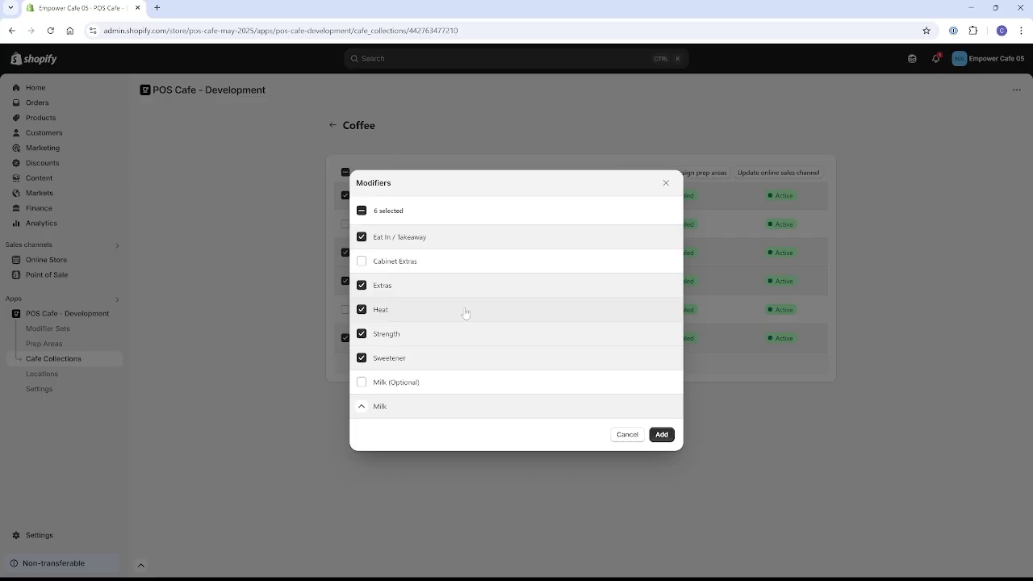
pyautogui.click(661, 435)
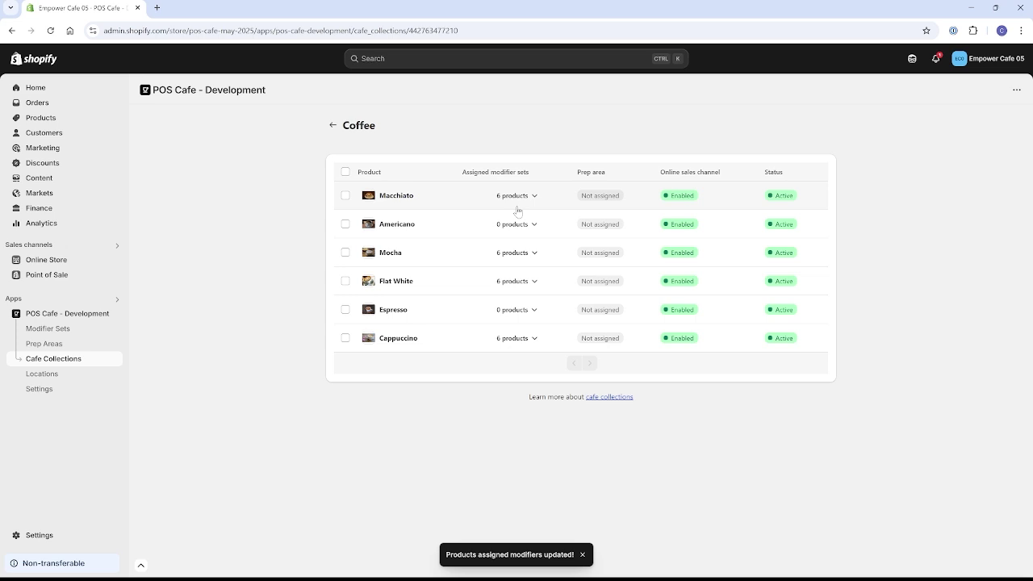
pyautogui.click(522, 201)
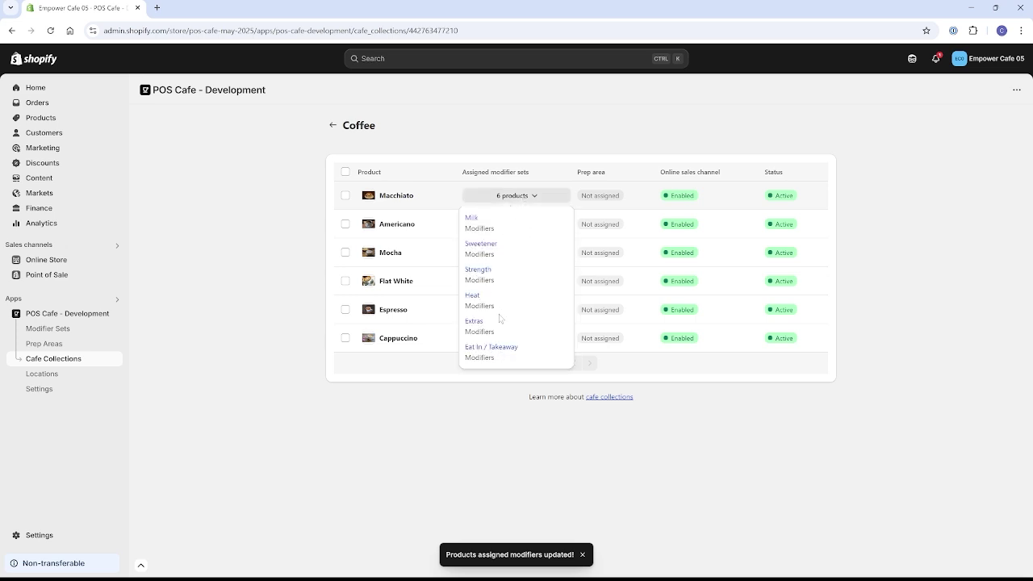
pyautogui.click(536, 198)
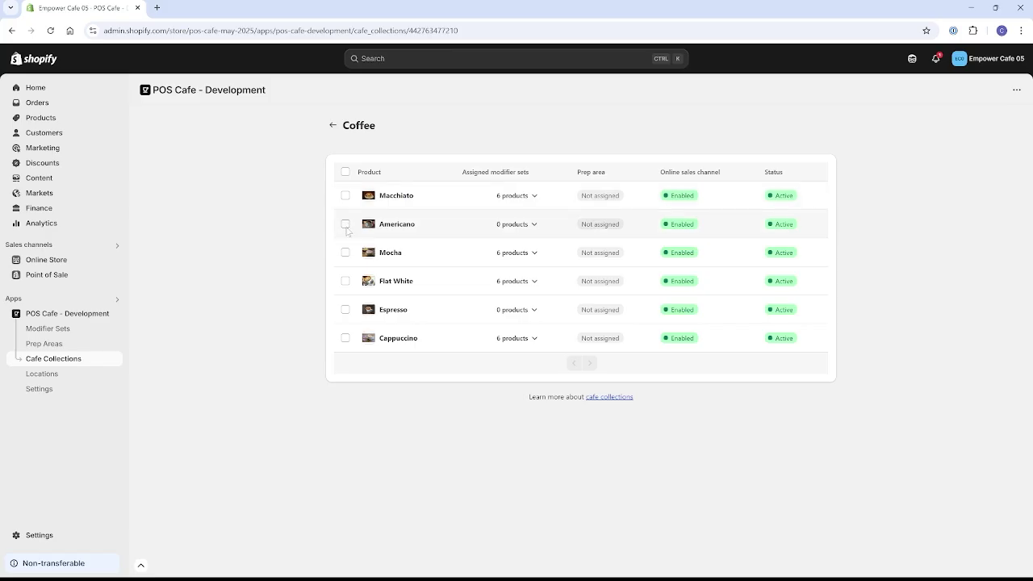
# Give Americano and Espresso the Milk (Optional), Sweetener, Strength, Heat, Extras and Eat In / Takeaway sets.
pyautogui.click(346, 224)
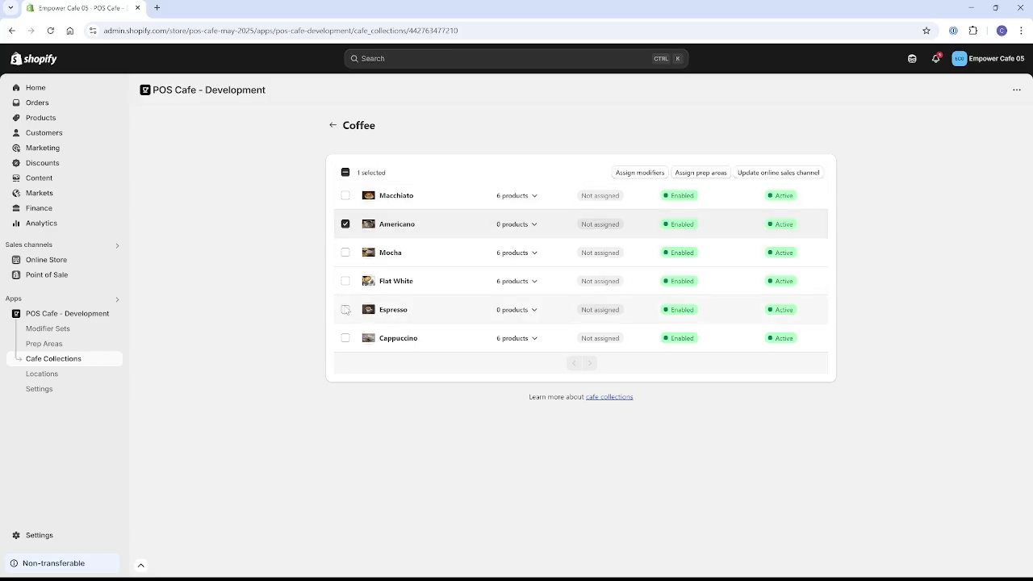
pyautogui.click(345, 309)
pyautogui.click(639, 173)
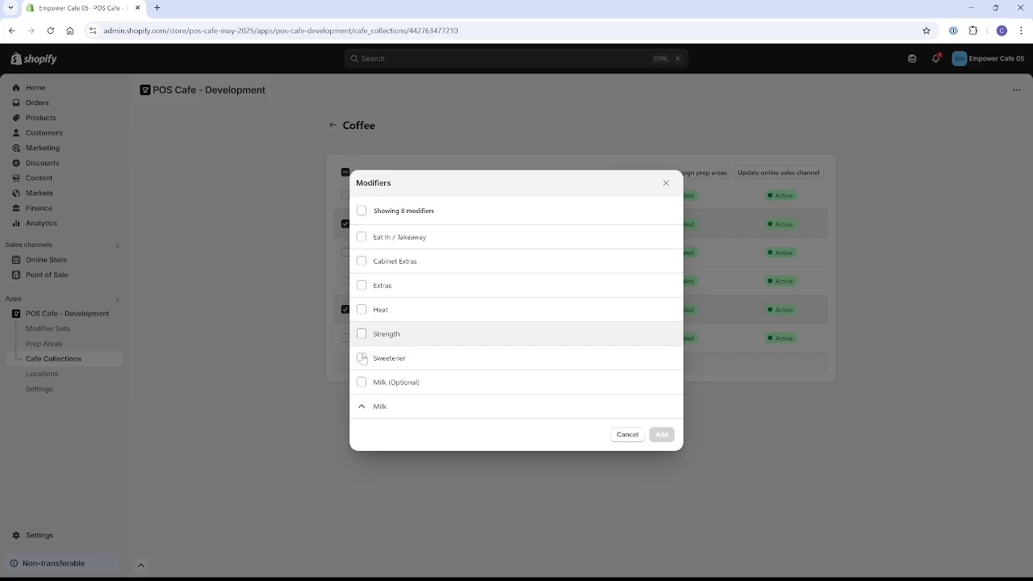
pyautogui.click(362, 382)
pyautogui.click(362, 358)
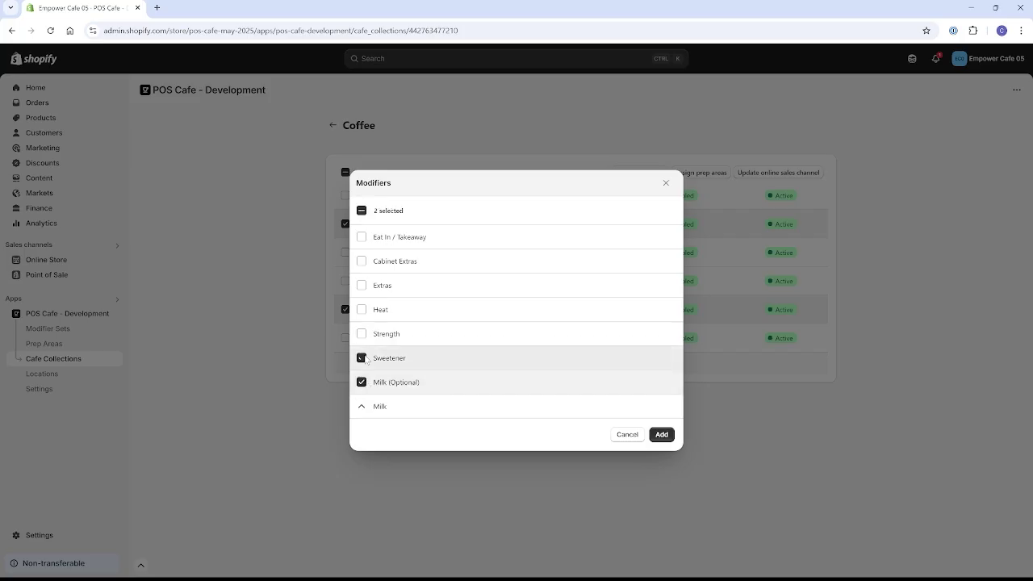
pyautogui.click(361, 333)
pyautogui.click(362, 309)
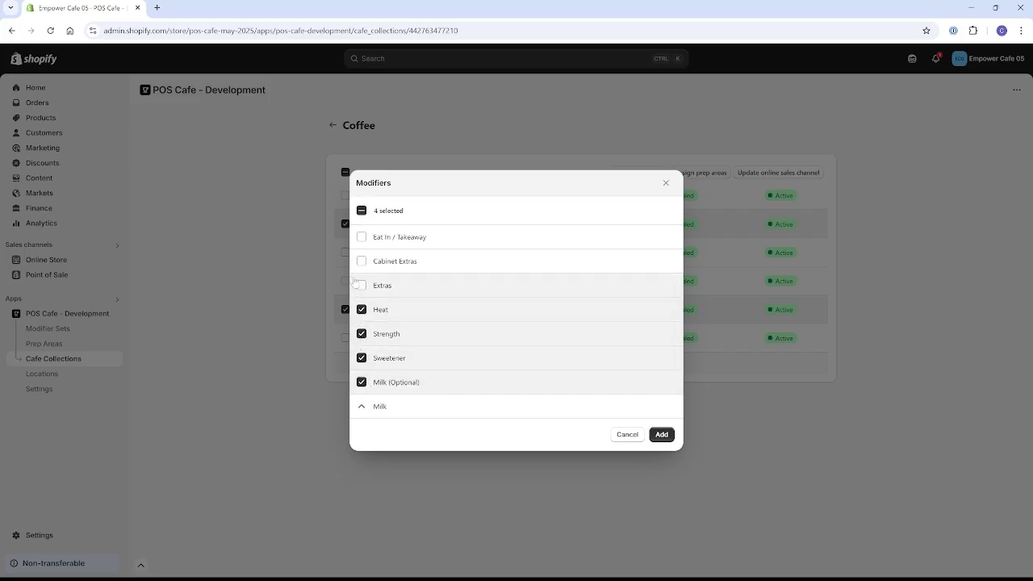
pyautogui.click(361, 285)
pyautogui.click(362, 237)
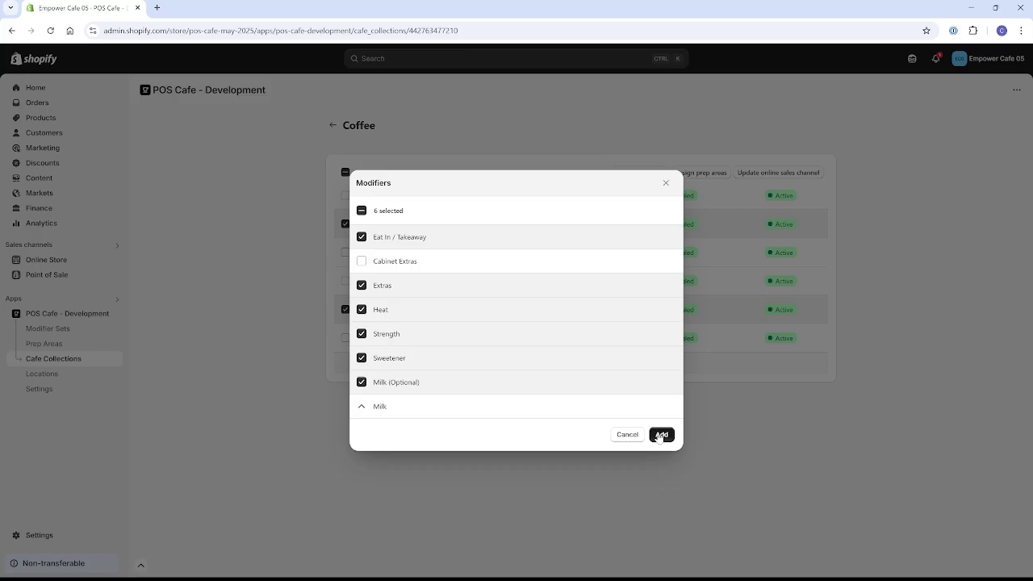
pyautogui.click(661, 435)
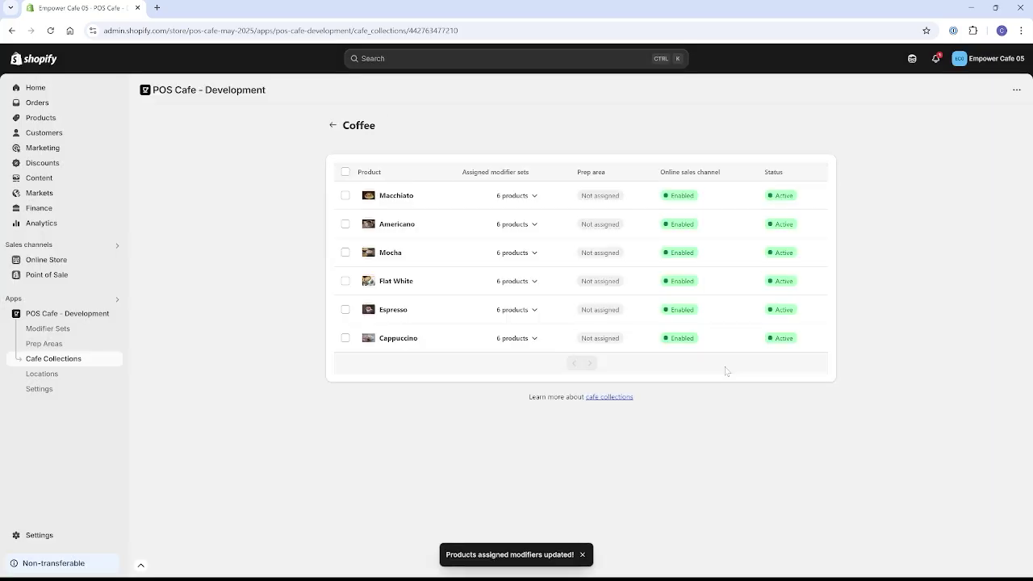
# Assign the Barista prep area to all six Coffee products.
pyautogui.click(345, 173)
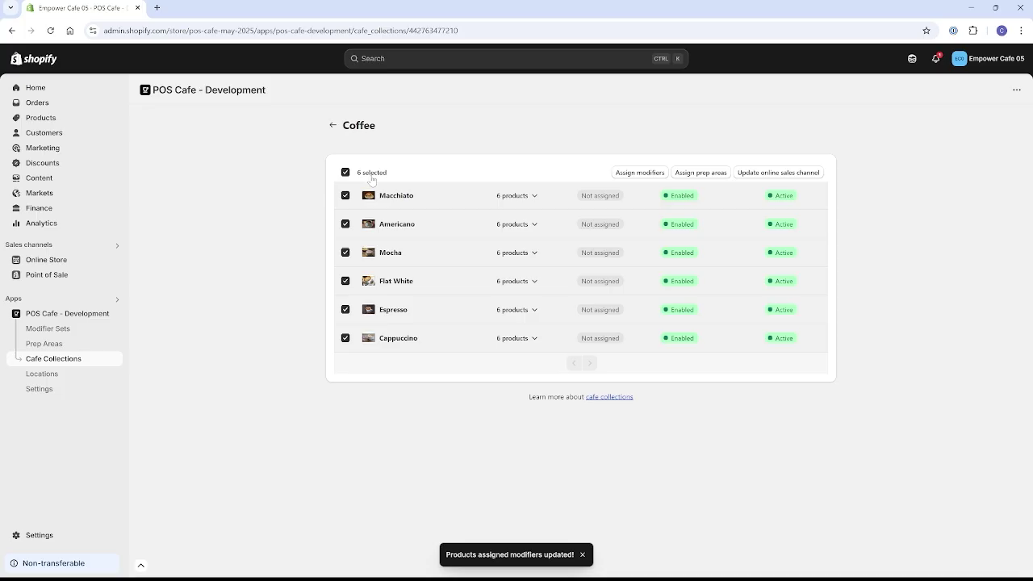
pyautogui.click(684, 172)
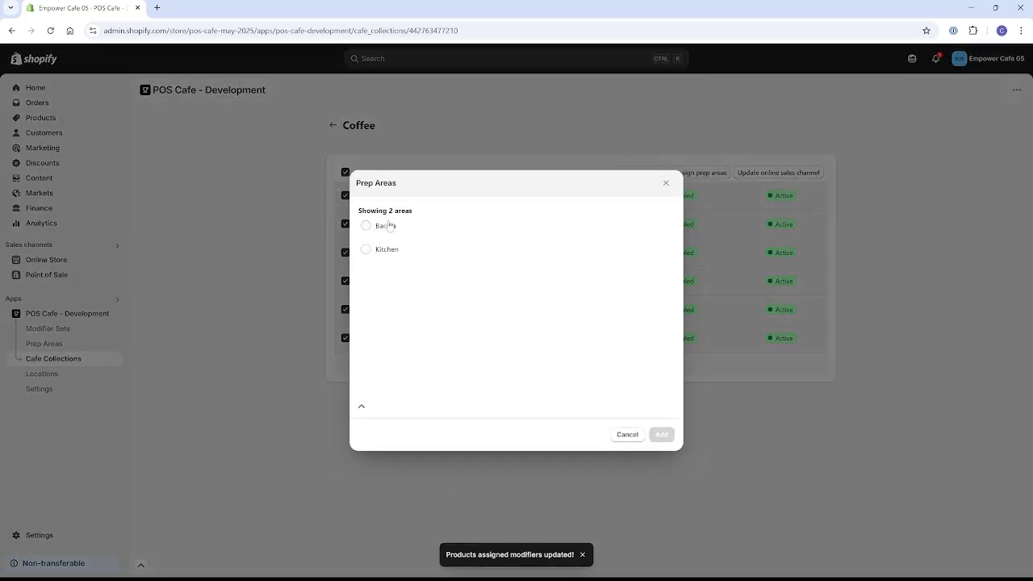
pyautogui.click(366, 226)
pyautogui.click(661, 434)
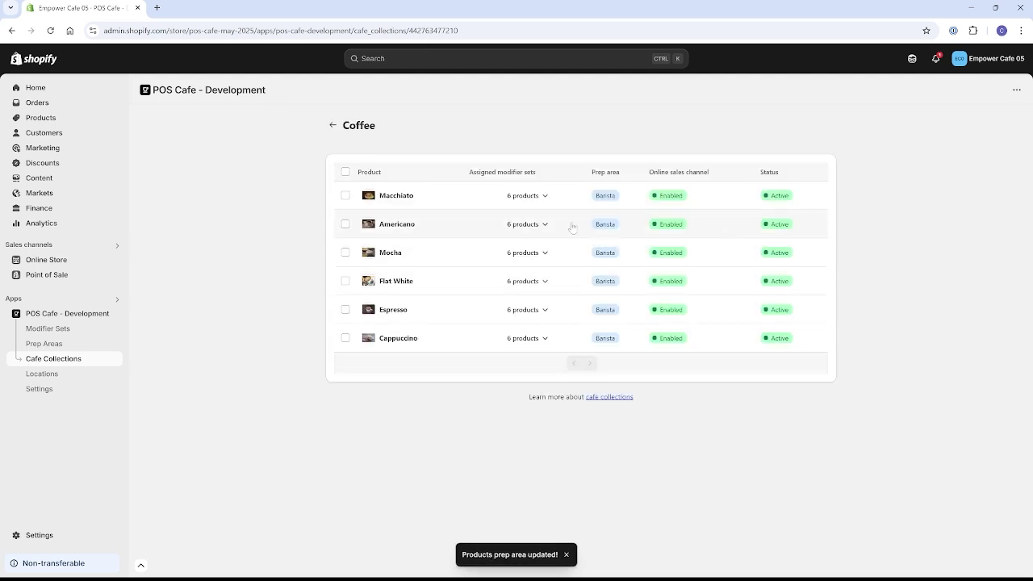
# Return to Cafe Collections, view the Tea collection, then go to the POS Cafe Locations page.
pyautogui.click(332, 125)
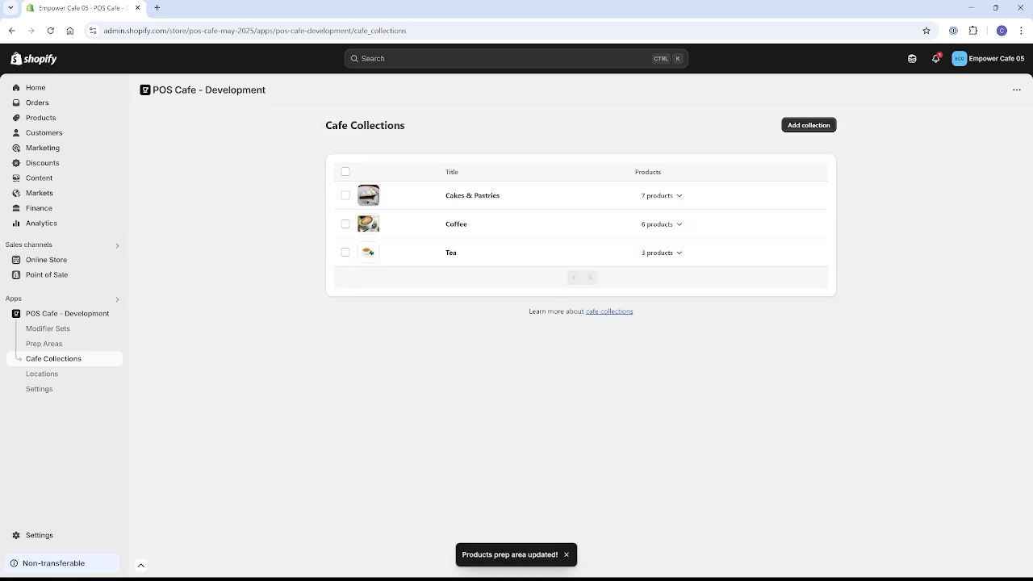
pyautogui.click(452, 254)
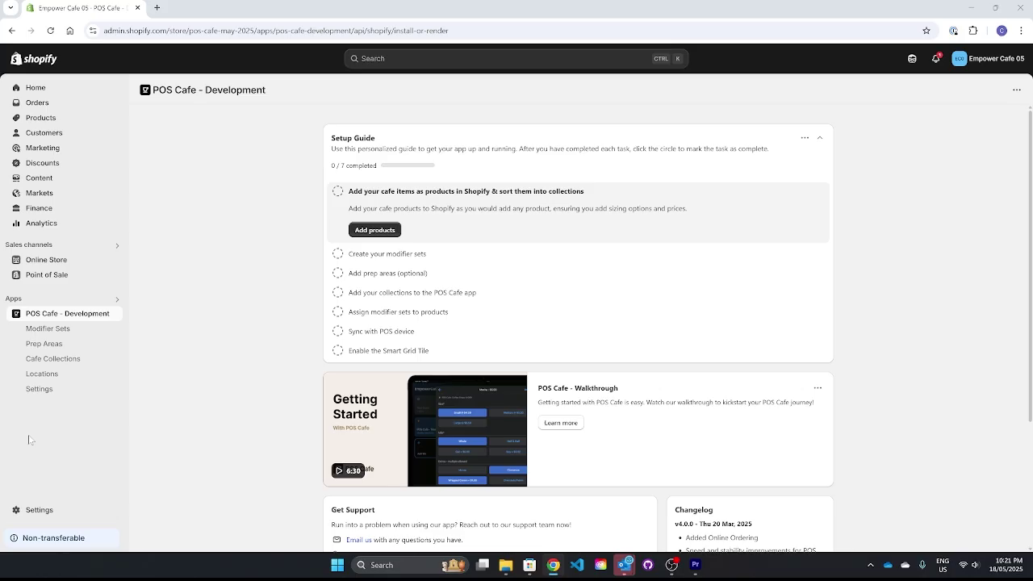
pyautogui.click(43, 373)
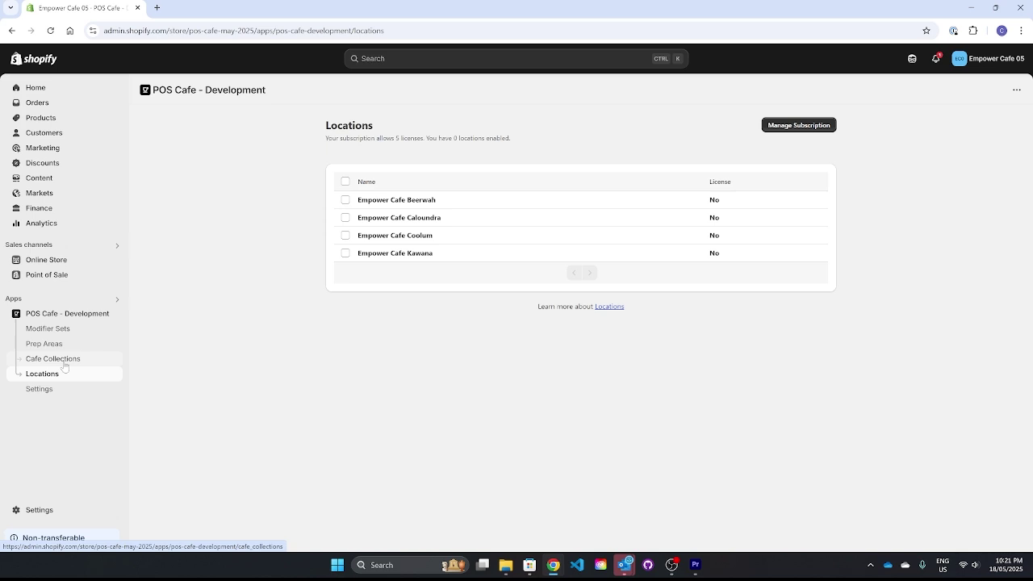
# License all four Empower Cafe locations for POS Cafe and save the change.
pyautogui.click(345, 182)
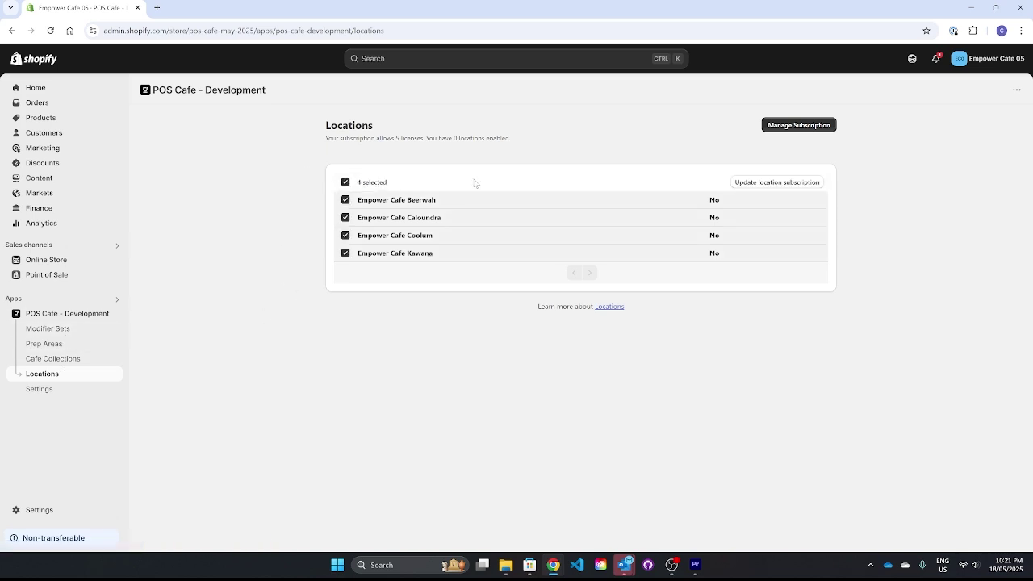
pyautogui.click(761, 182)
pyautogui.click(365, 283)
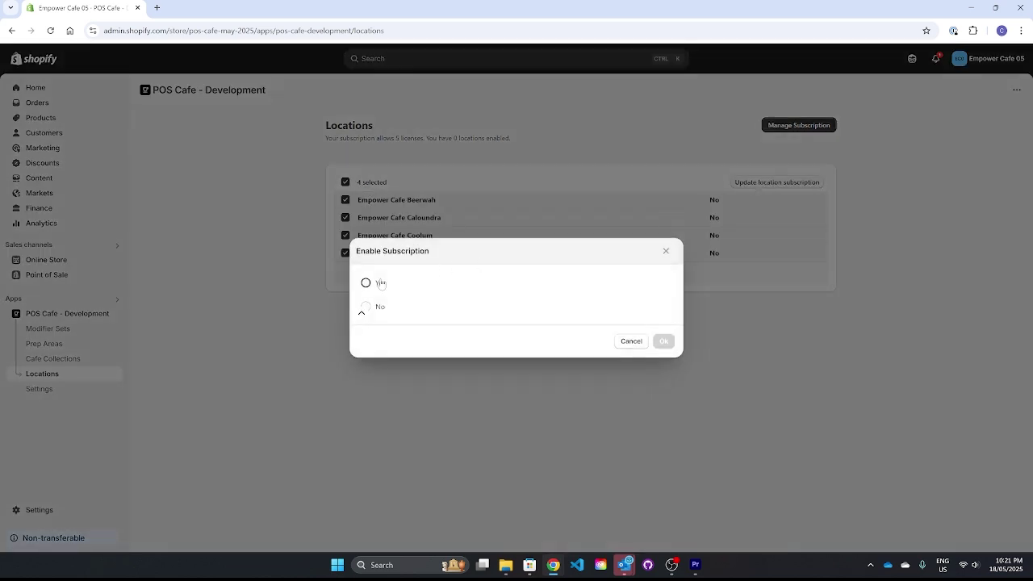
pyautogui.click(665, 342)
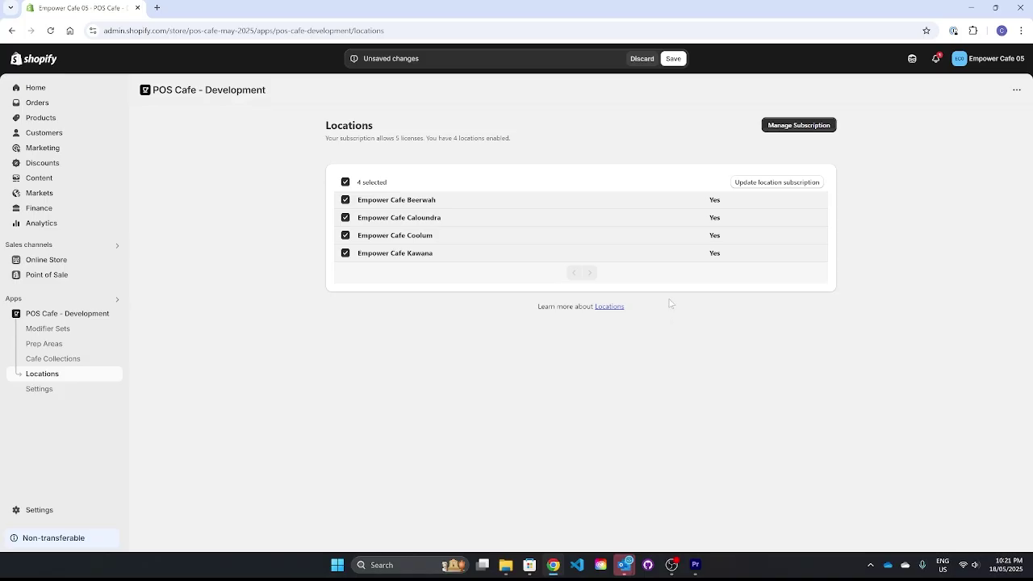
pyautogui.click(667, 58)
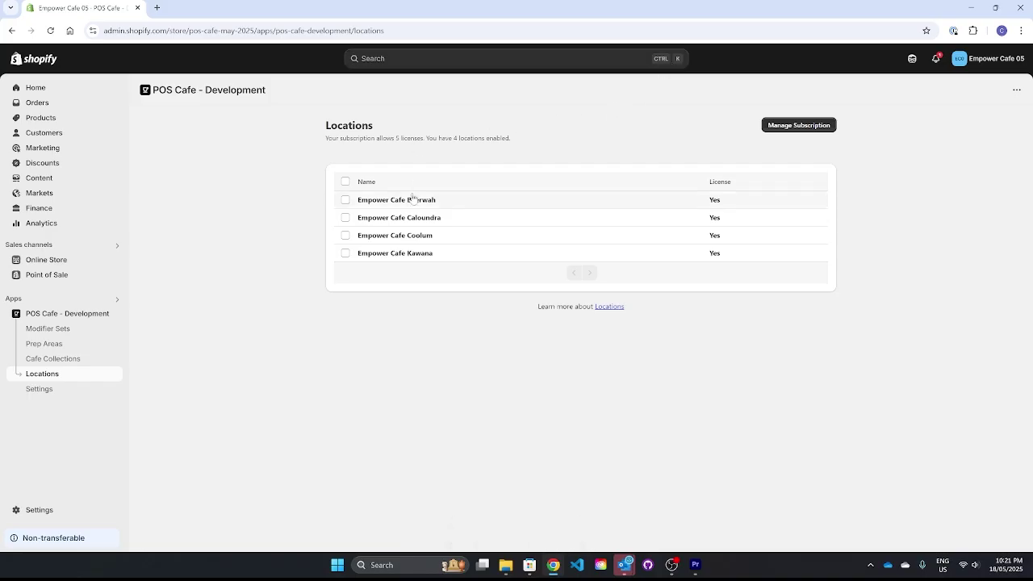
# Add Coffee, Tea and Cakes & Pastries to Empower Cafe Beerwah's menu, with Cakes & Pastries last, and save.
pyautogui.click(413, 199)
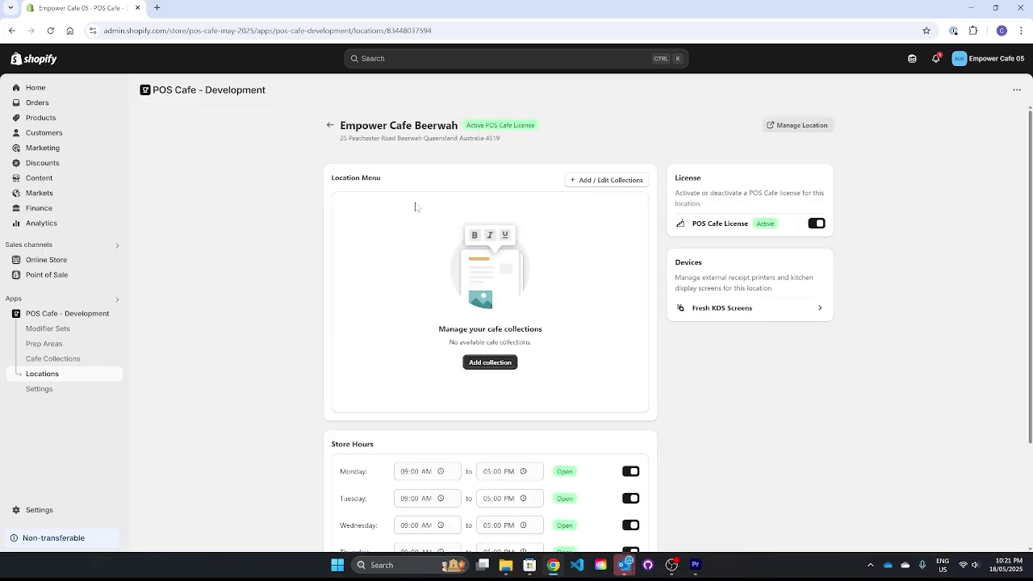
pyautogui.click(584, 181)
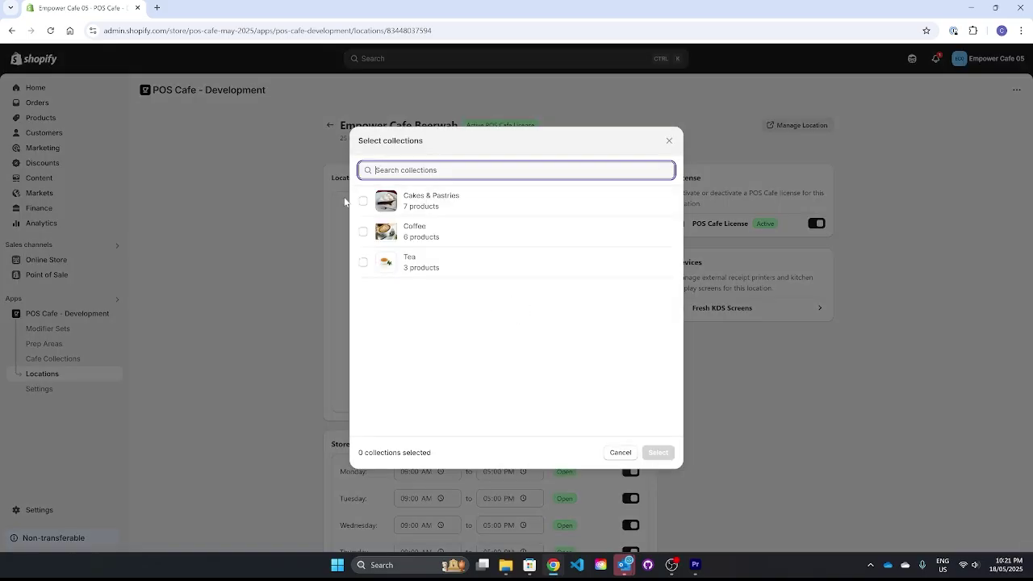
pyautogui.click(363, 201)
pyautogui.click(363, 232)
pyautogui.click(362, 262)
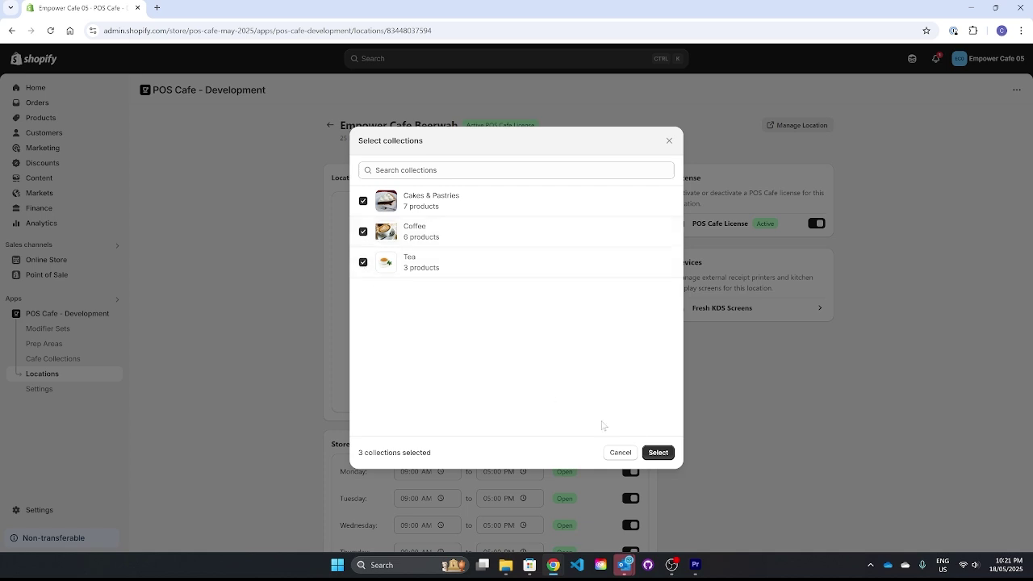
pyautogui.click(657, 452)
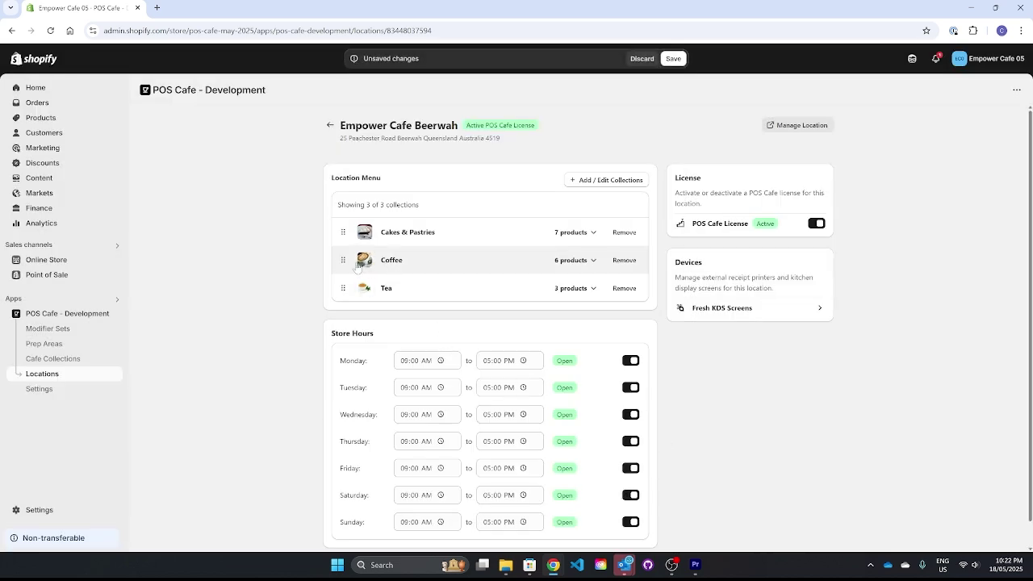
pyautogui.moveTo(343, 232); pyautogui.dragTo(343, 290)
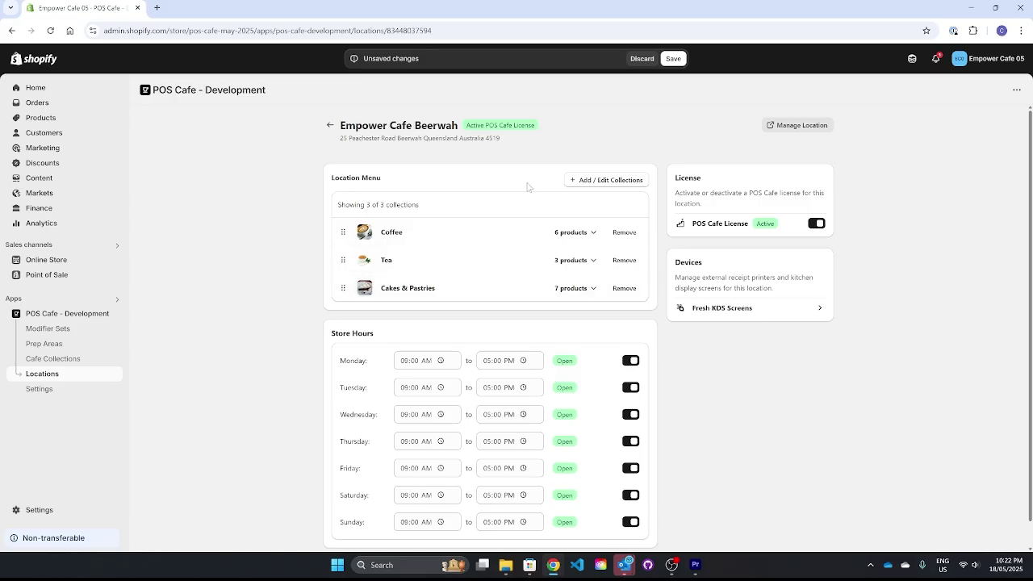
pyautogui.click(672, 59)
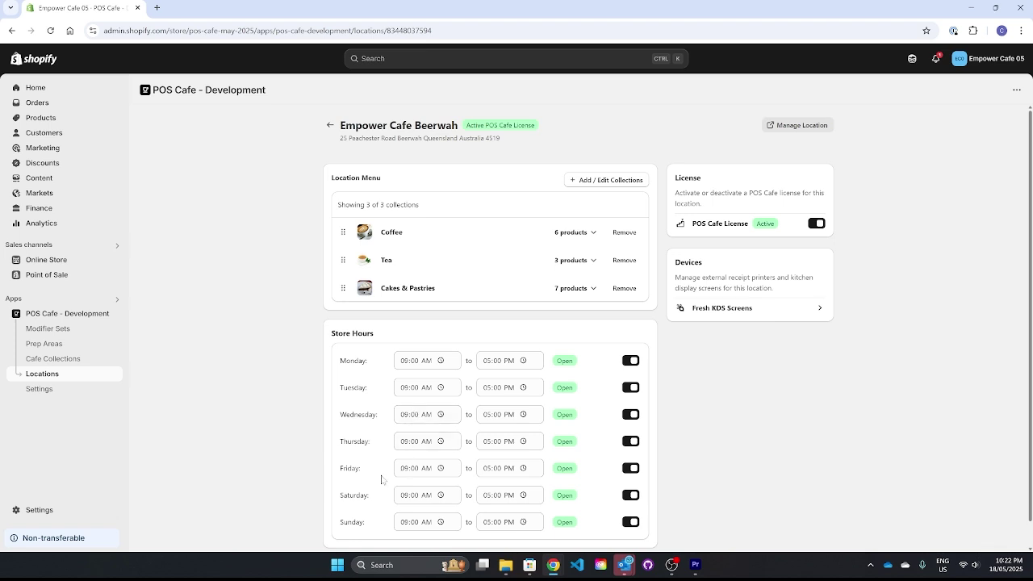
# Set Monday and Tuesday closing times to 04:45 PM and mark Wednesday and Thursday closed.
pyautogui.click(487, 361)
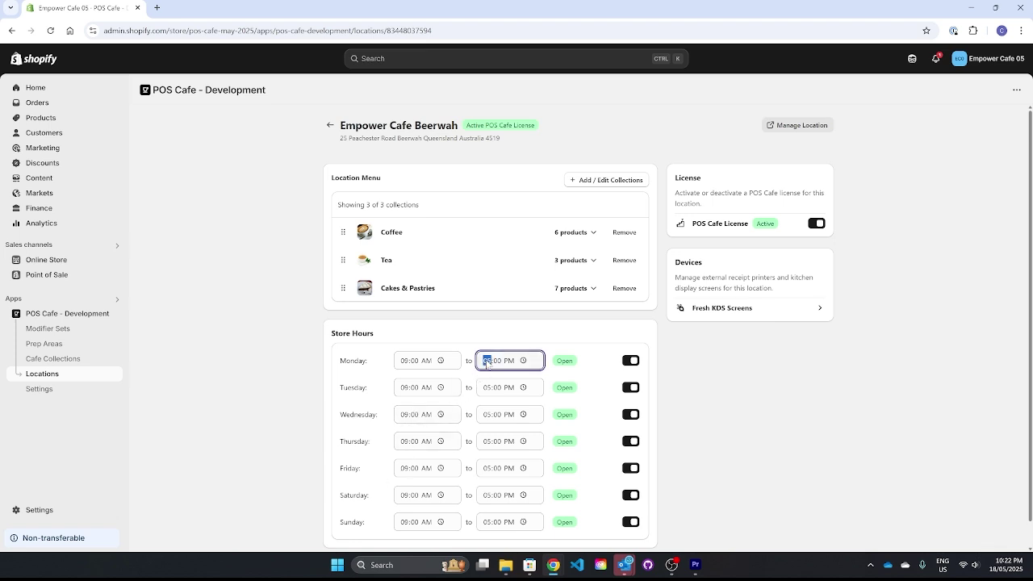
pyautogui.write('0445')
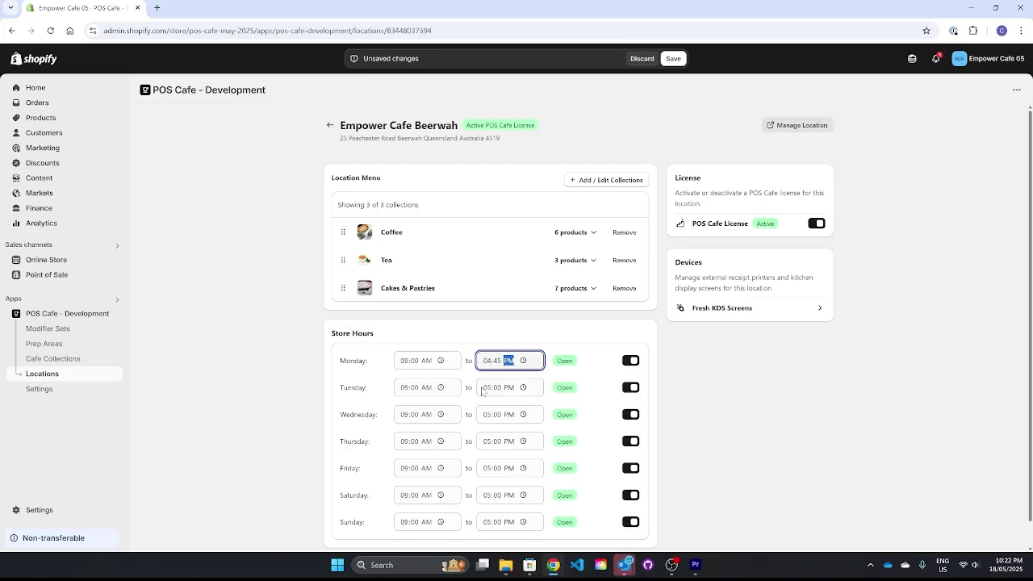
pyautogui.click(486, 388)
pyautogui.write('0445')
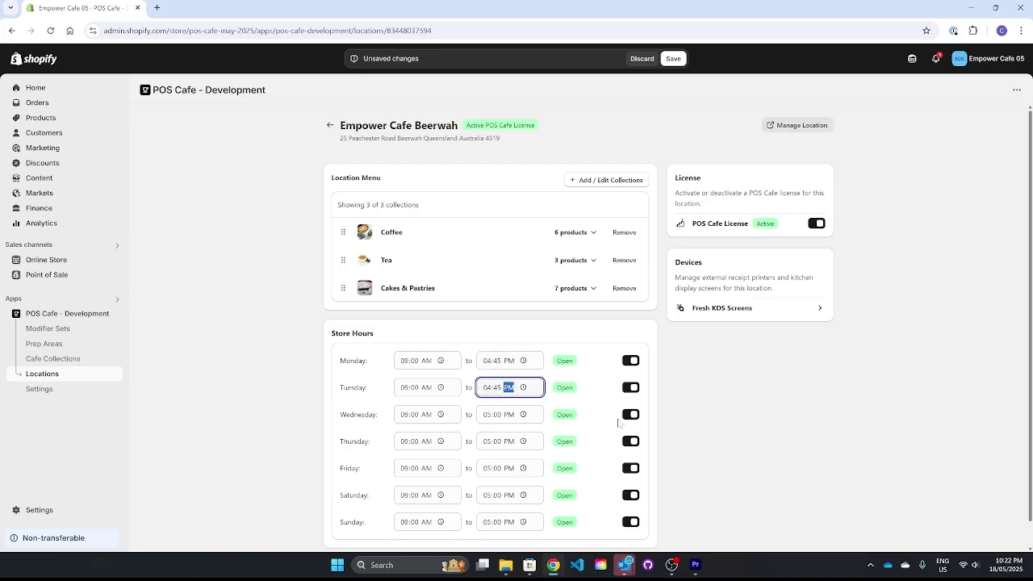
pyautogui.click(631, 414)
pyautogui.click(631, 441)
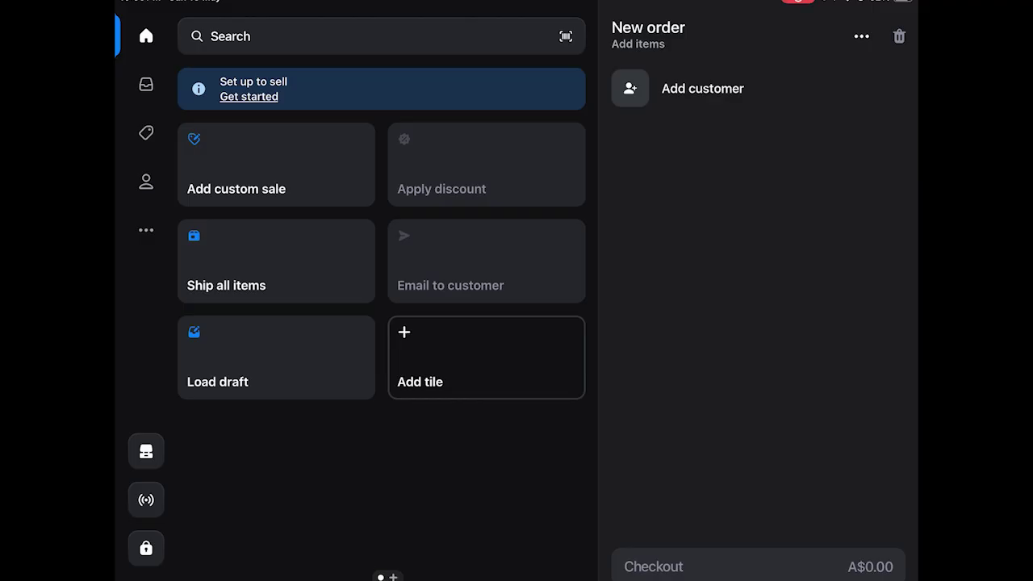
# Add the POS Cafe tile from the POS Cafe - Development app to the home grid and save the layout.
pyautogui.click(486, 356)
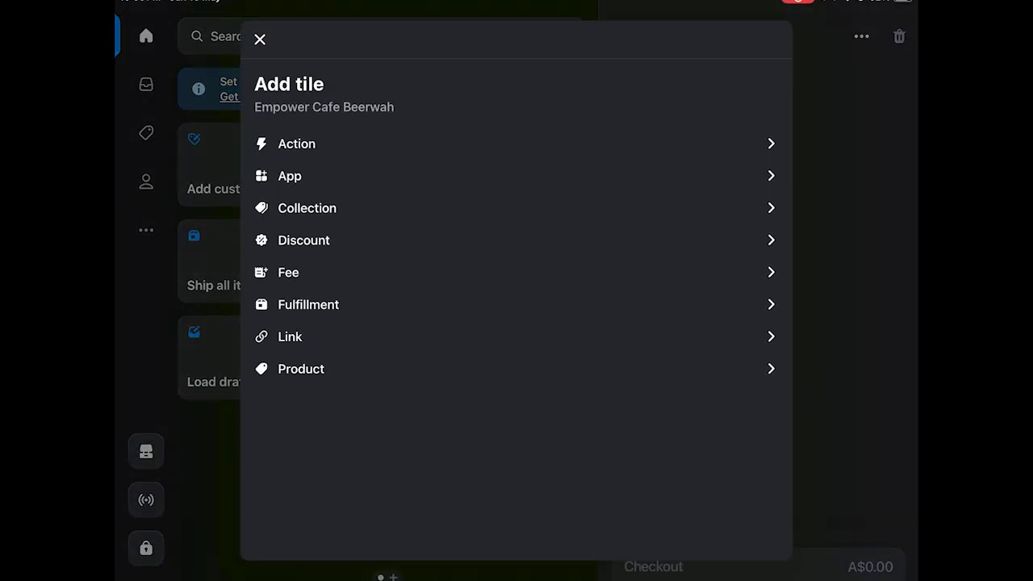
pyautogui.click(290, 176)
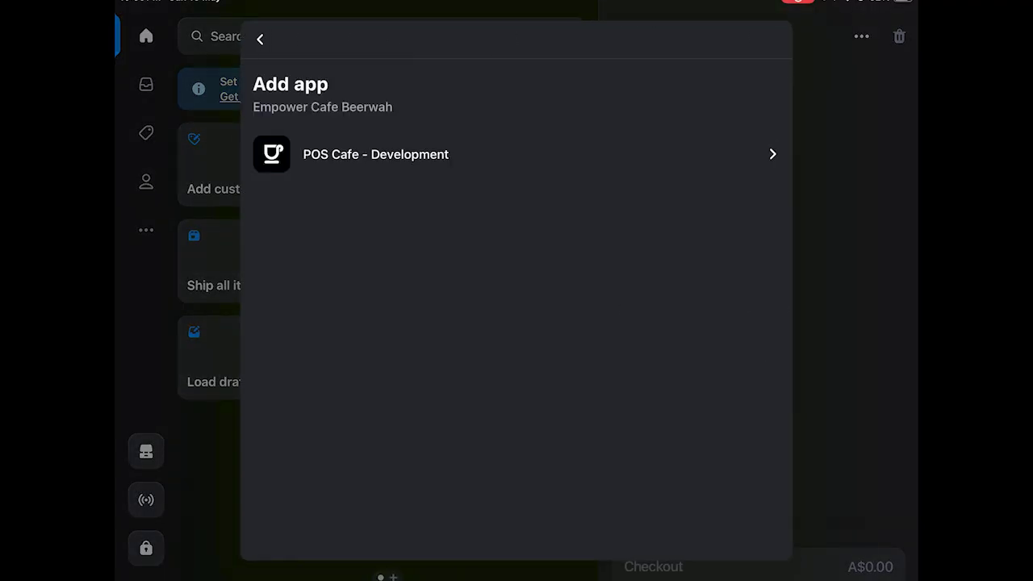
pyautogui.click(375, 154)
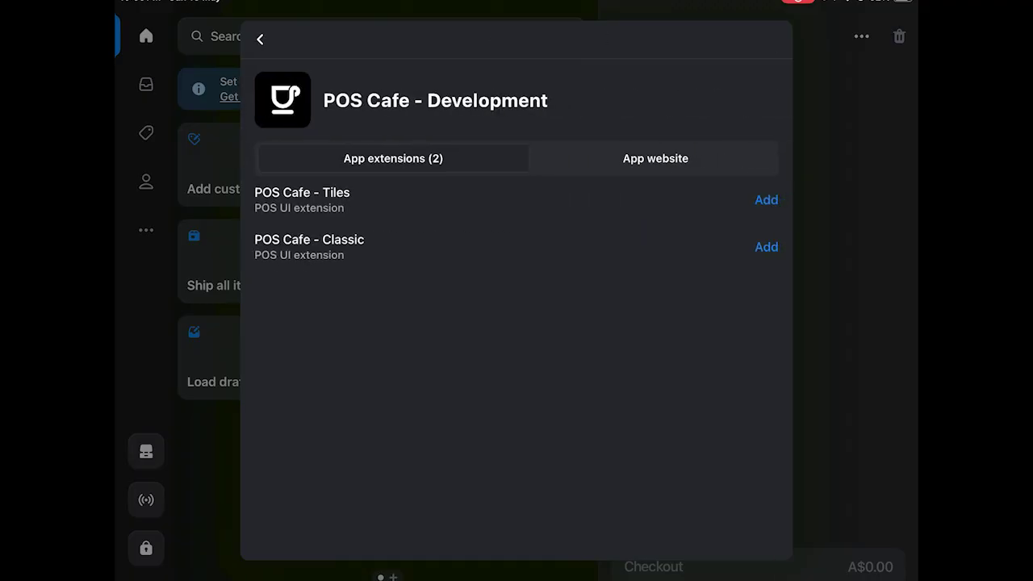
pyautogui.click(766, 199)
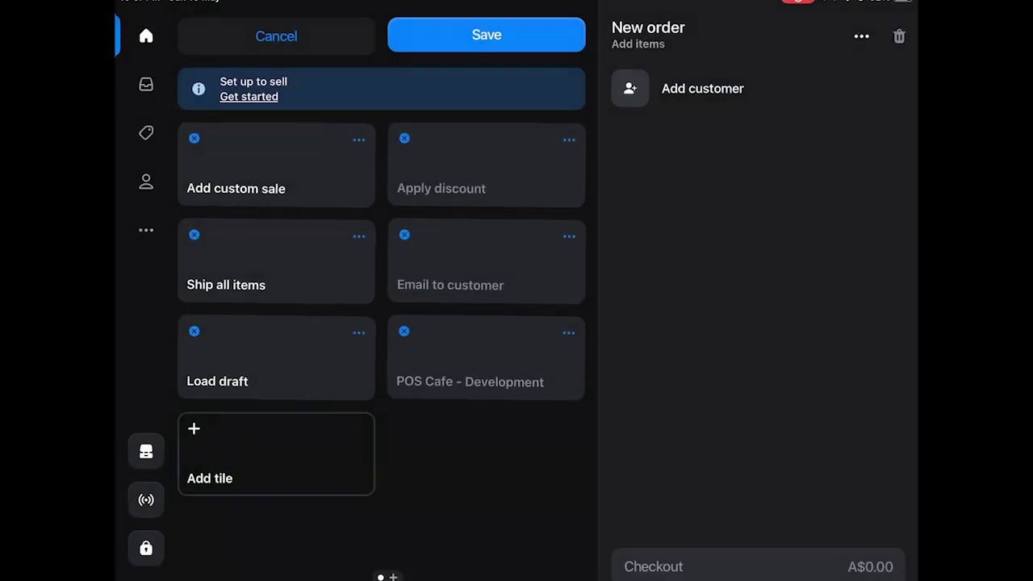
pyautogui.click(486, 34)
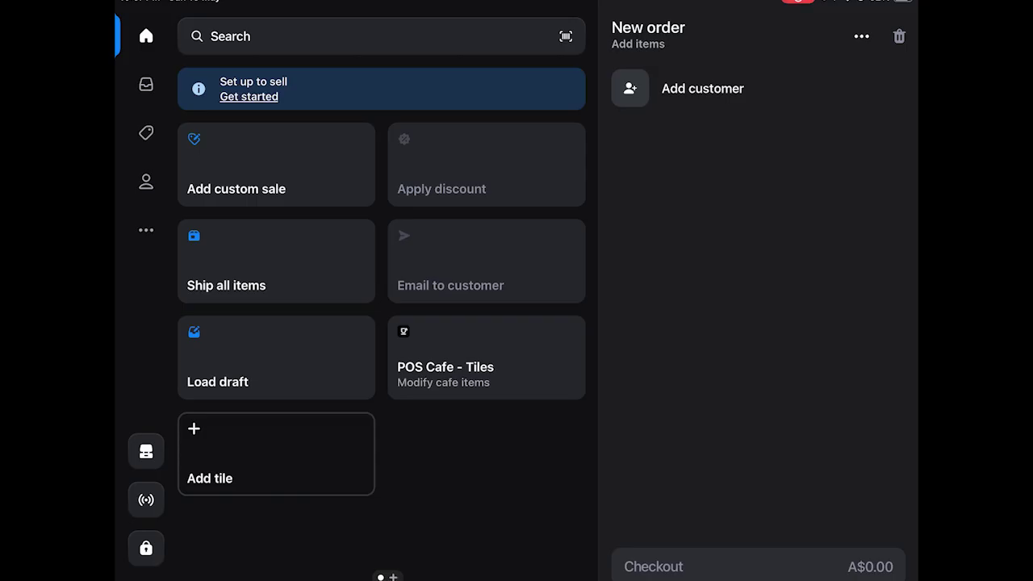
# Open the Mocha from the Coffee collection and choose Medium size with Skinny milk.
pyautogui.click(486, 357)
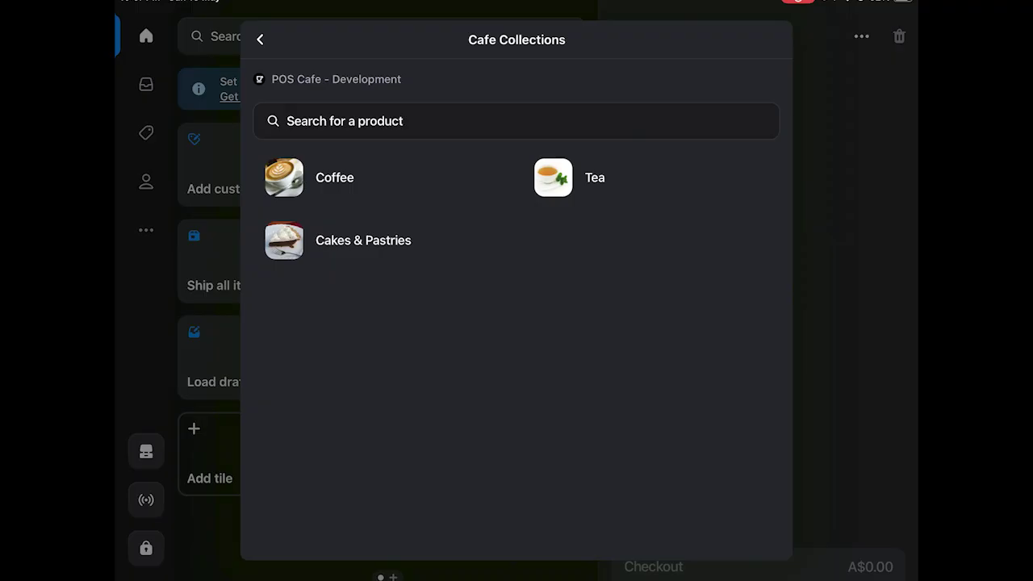
pyautogui.click(334, 177)
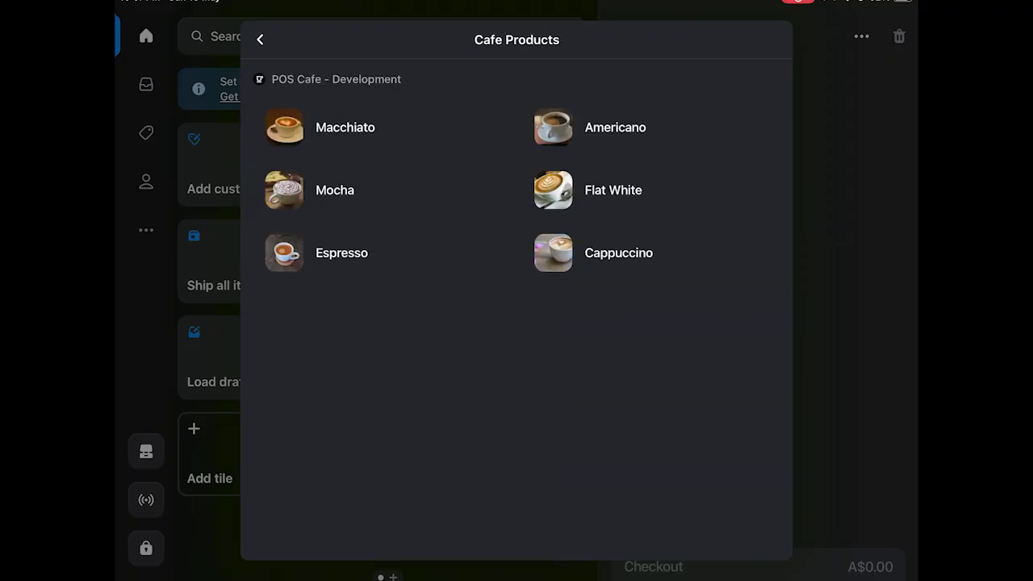
pyautogui.click(334, 190)
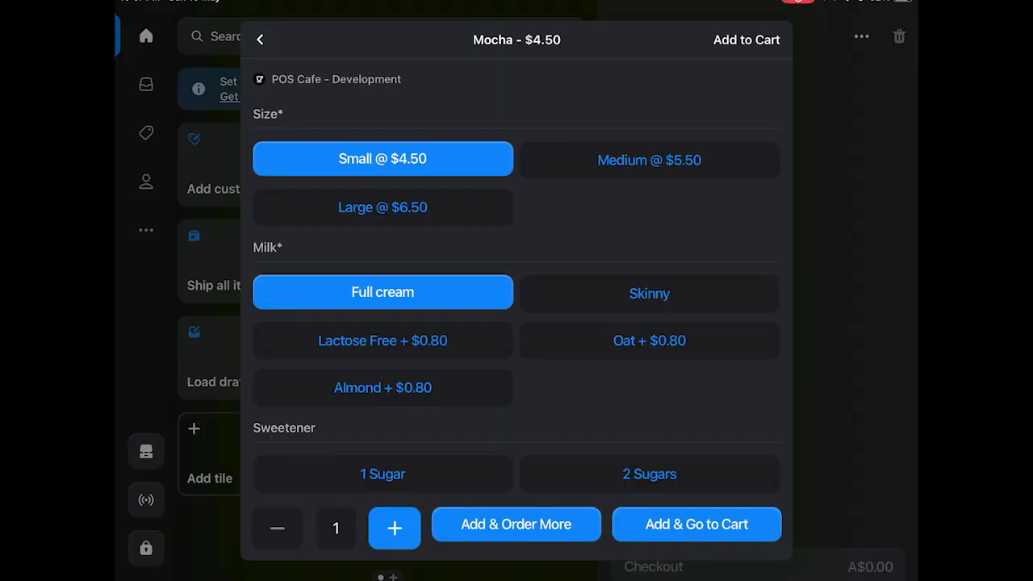
pyautogui.click(649, 160)
pyautogui.click(649, 293)
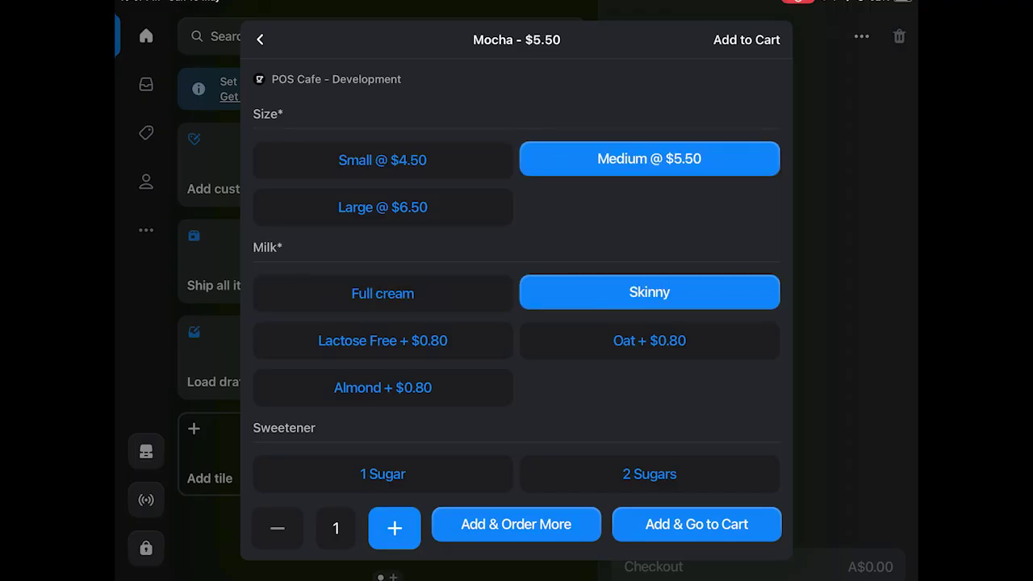
# Add 2 sugars, decaf, warm heat, marshmallows and whipped cream, and mark the Mocha takeaway.
pyautogui.scroll(-3, 517, 294)
pyautogui.click(649, 342)
pyautogui.scroll(-3, 516, 294)
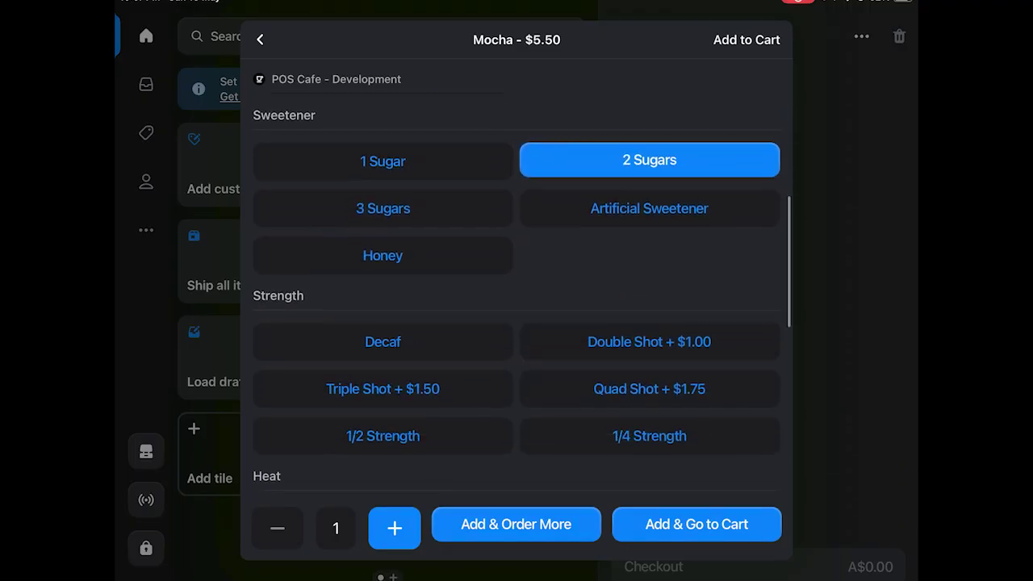
pyautogui.click(383, 337)
pyautogui.scroll(-3, 517, 294)
pyautogui.click(648, 328)
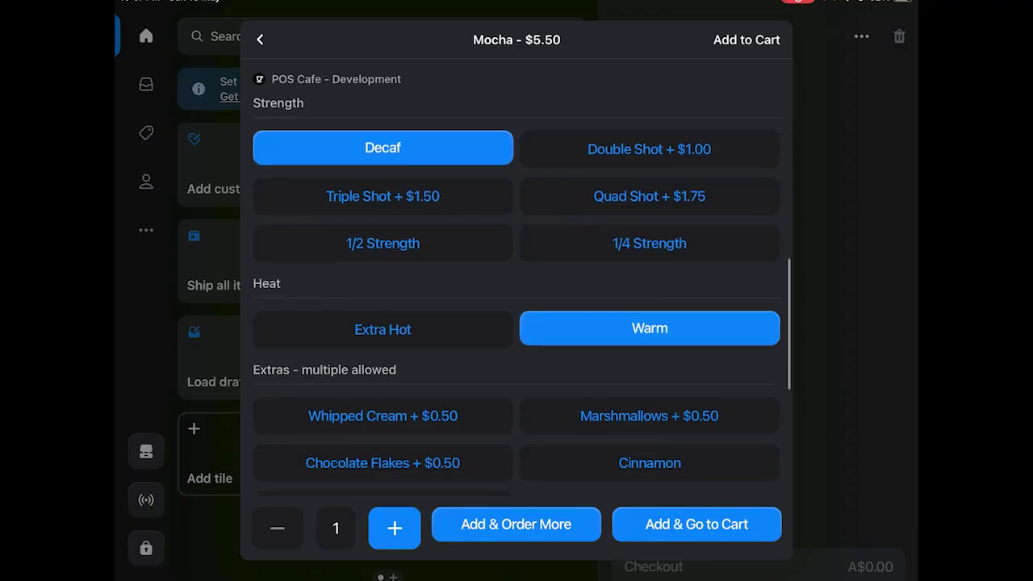
pyautogui.scroll(-2, 516, 293)
pyautogui.click(649, 330)
pyautogui.click(383, 331)
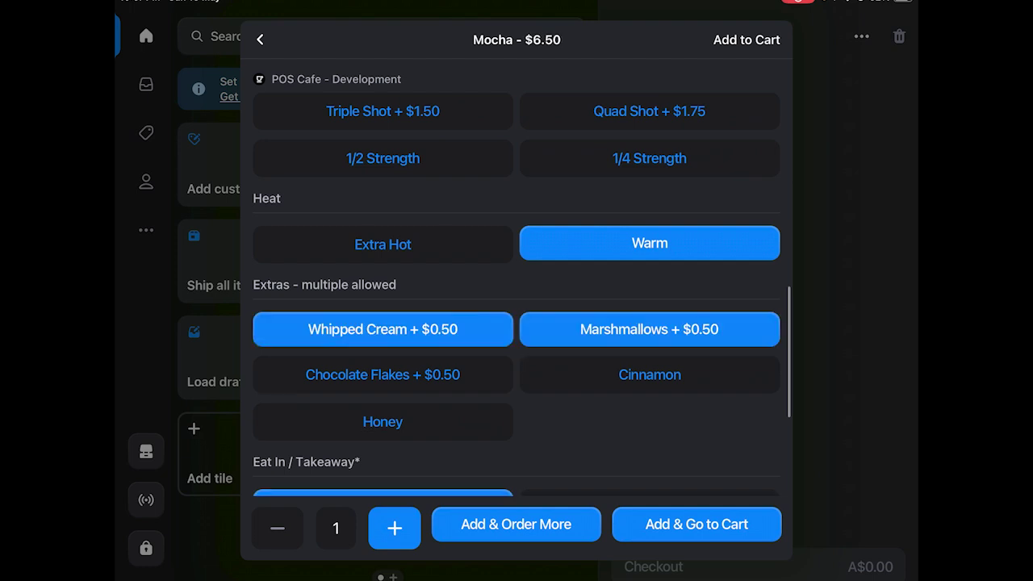
pyautogui.scroll(-4, 516, 294)
pyautogui.click(649, 341)
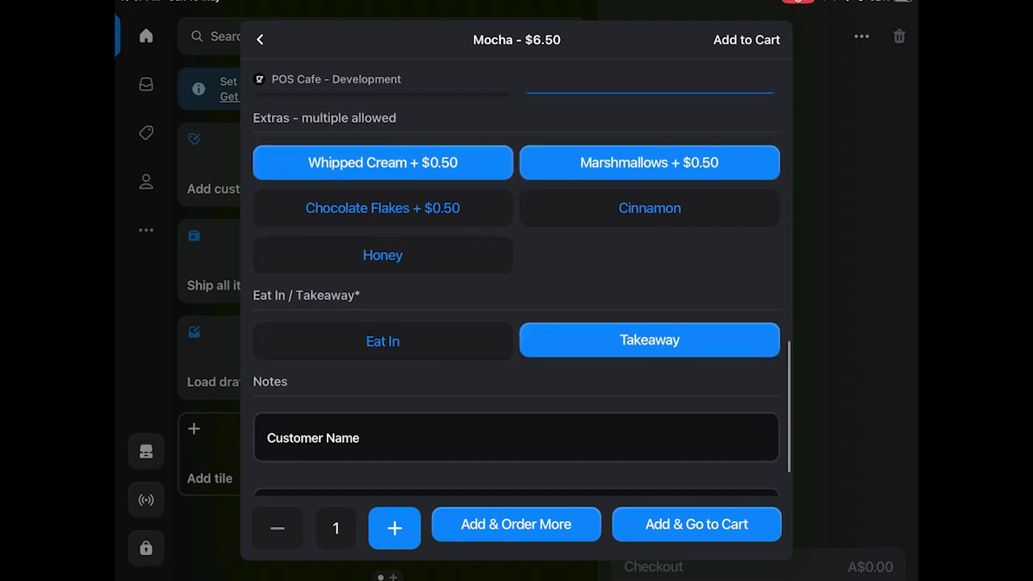
pyautogui.scroll(-2, 516, 294)
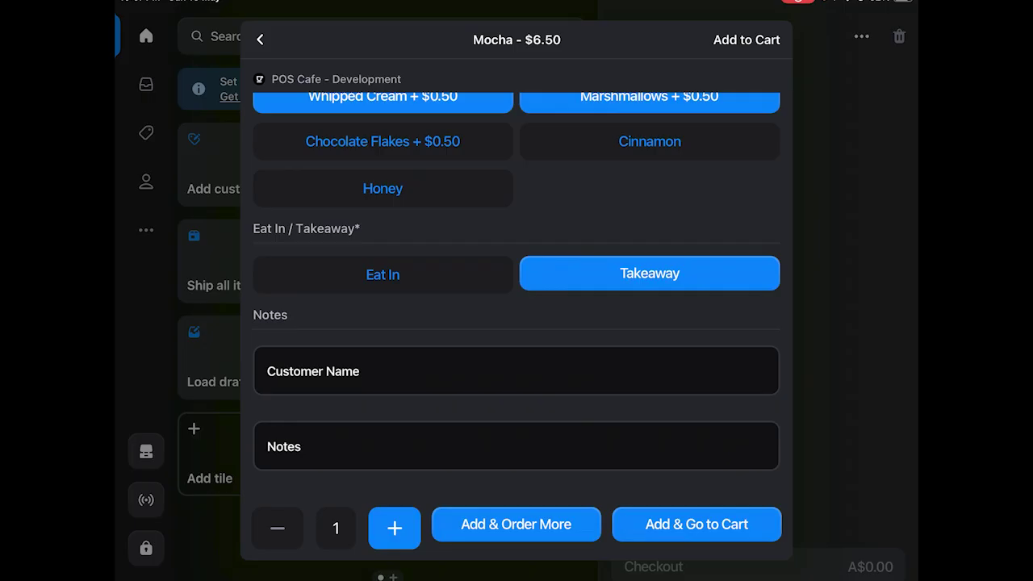
# Enter the customer's first name in the order's Customer Name field.
pyautogui.click(270, 372)
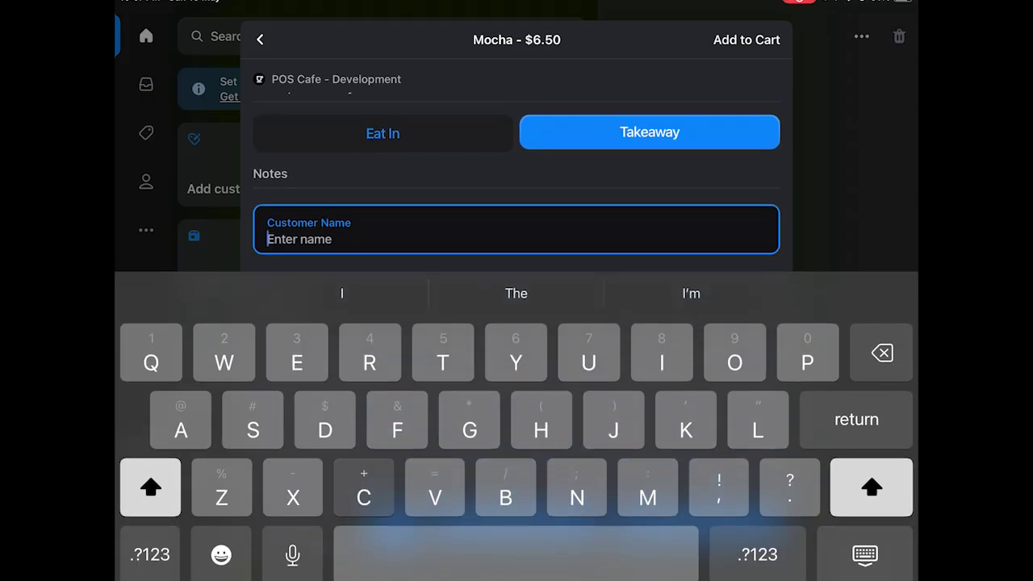
pyautogui.write('Carmel')
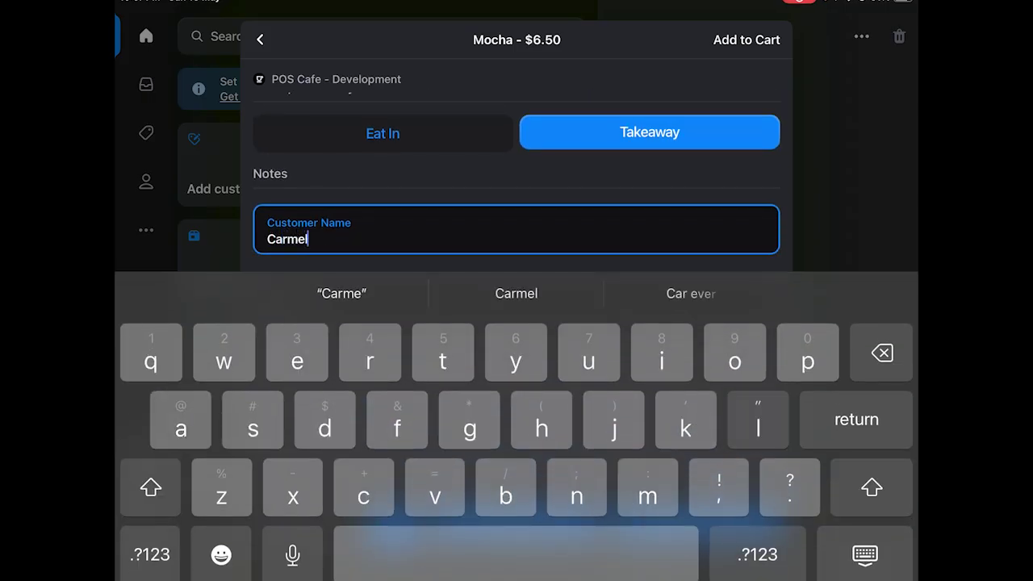
pyautogui.click(866, 555)
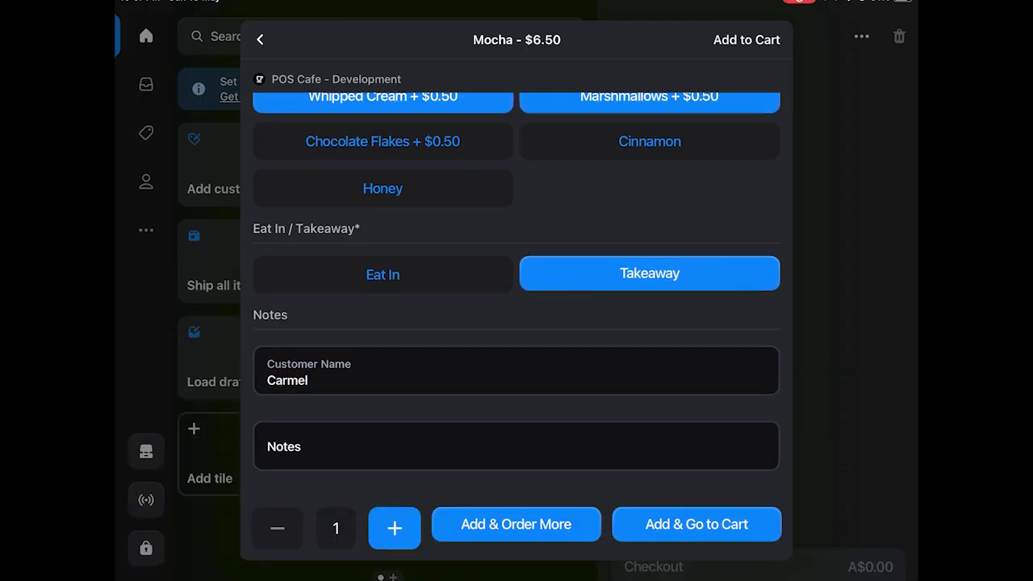
# Add the note 'Own cup ~ yellow' to the Mocha order.
pyautogui.click(279, 446)
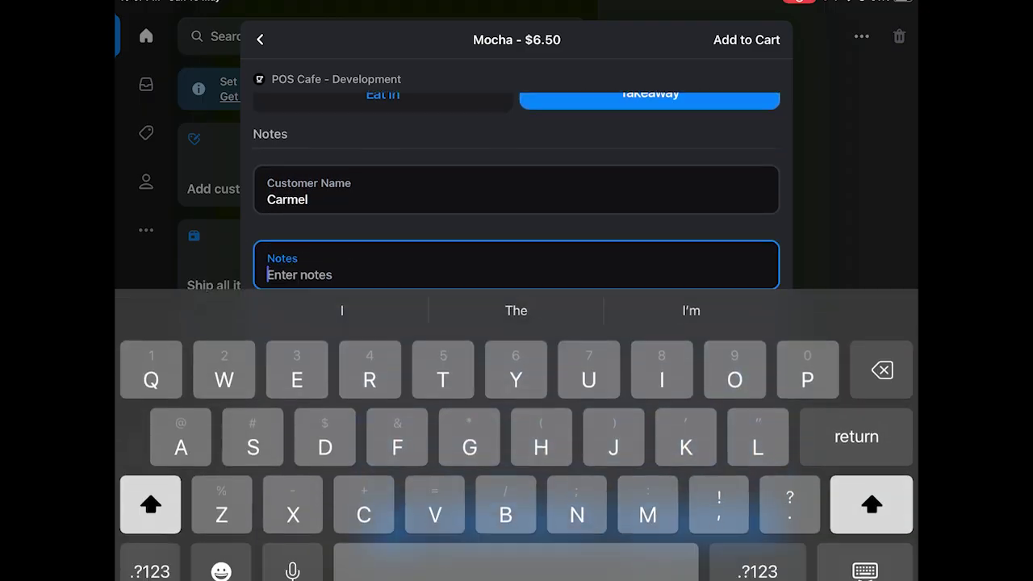
pyautogui.write('Own cup')
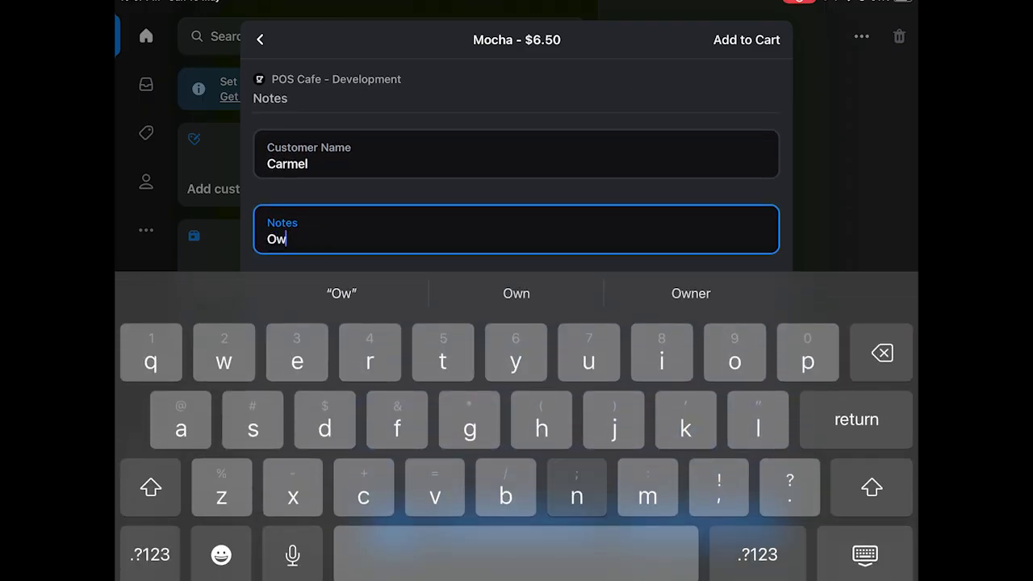
pyautogui.click(758, 555)
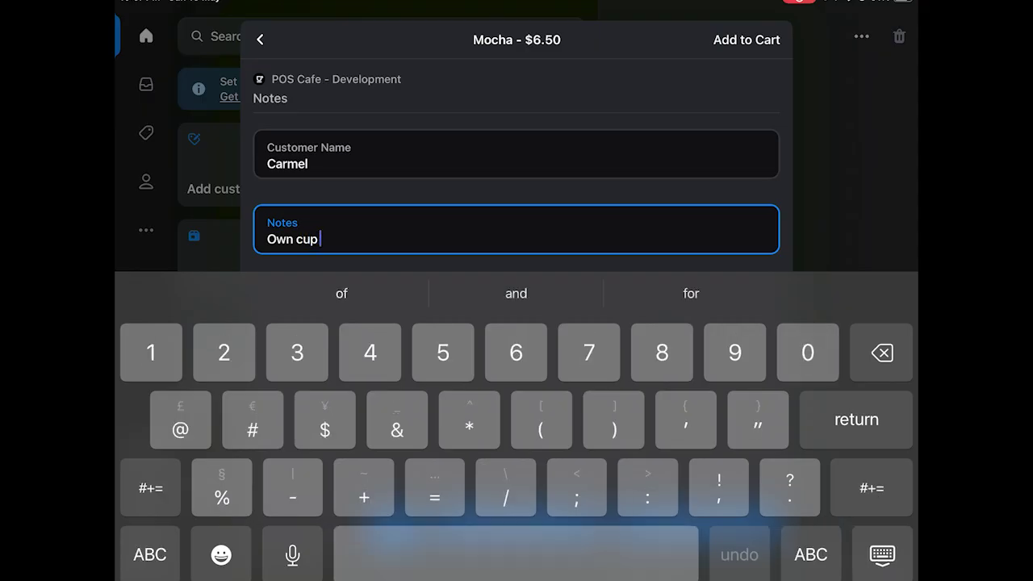
pyautogui.click(150, 488)
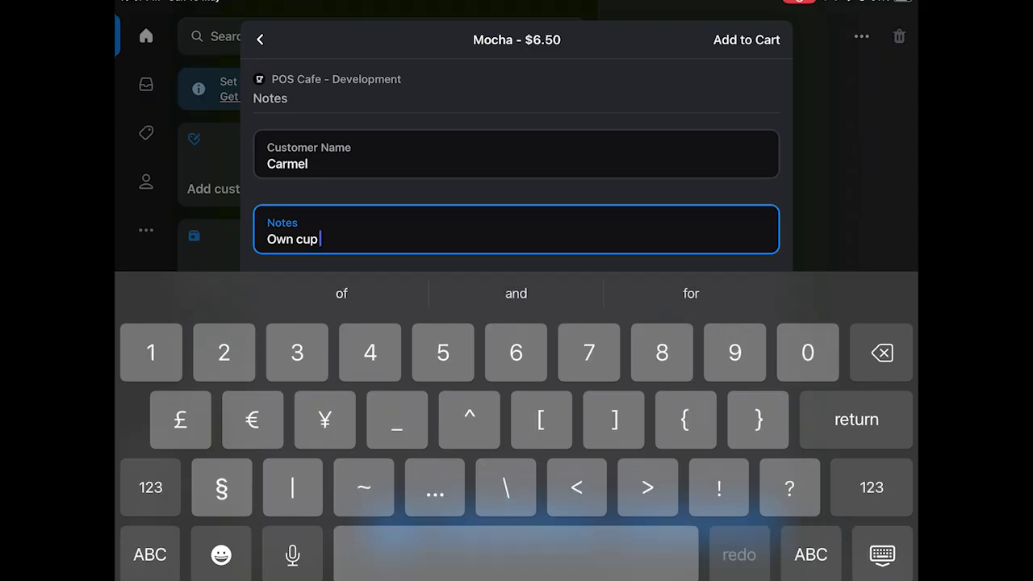
pyautogui.write('~ y')
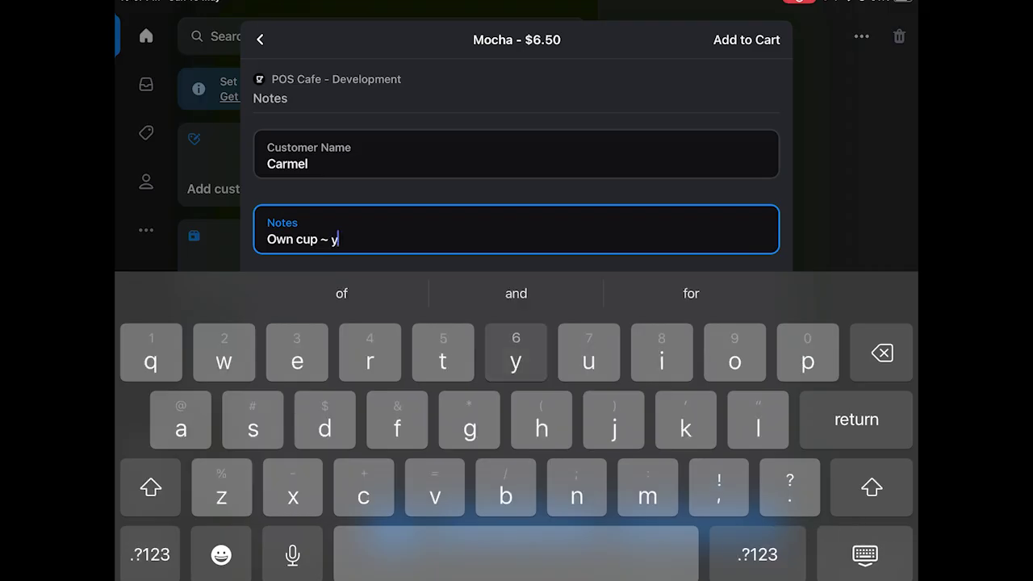
pyautogui.write('ellow')
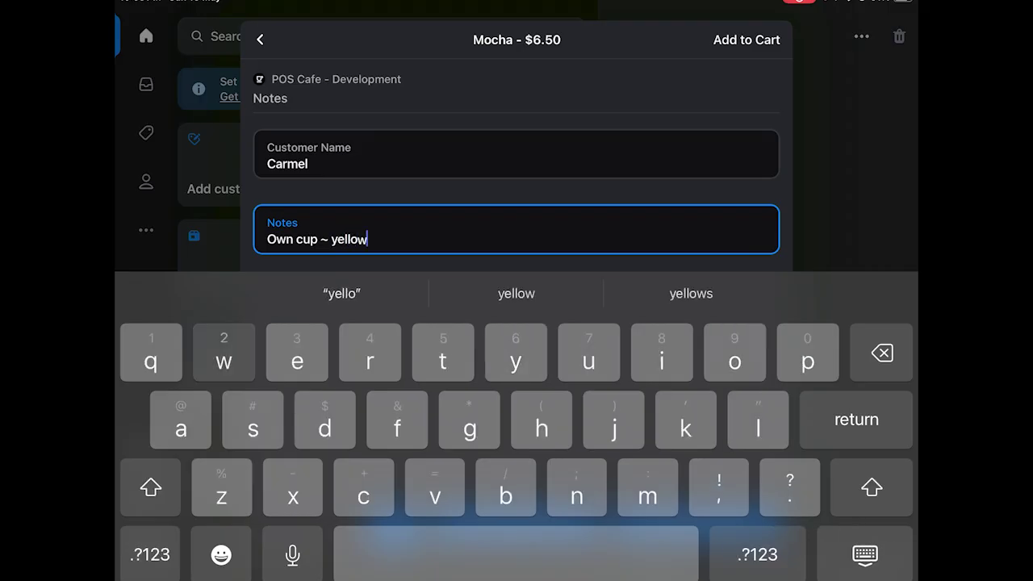
pyautogui.click(865, 554)
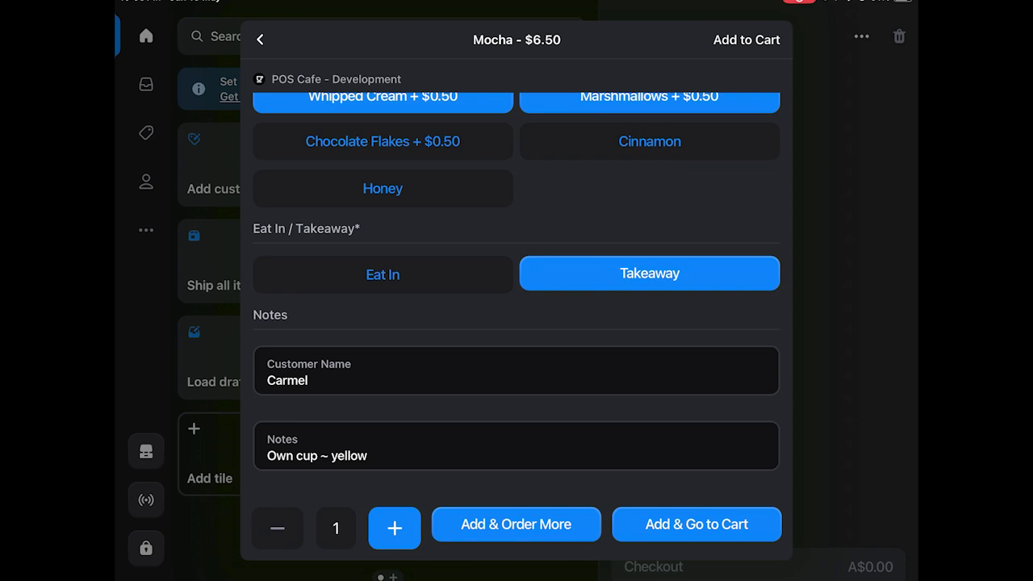
# Add the Mocha and a takeaway Chocolate Brownie to the cart, then check out the A$13.00 total.
pyautogui.click(516, 524)
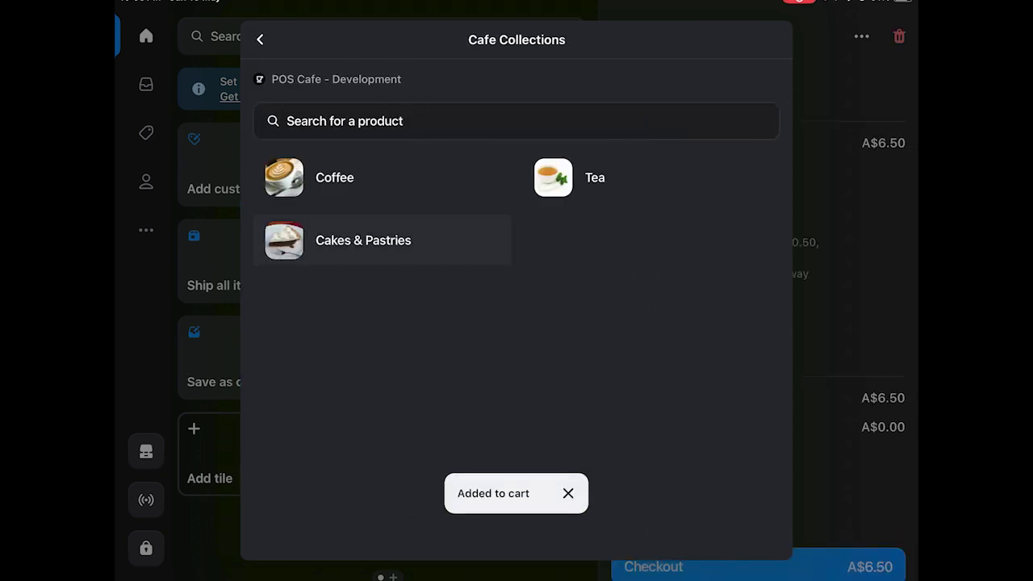
pyautogui.click(364, 241)
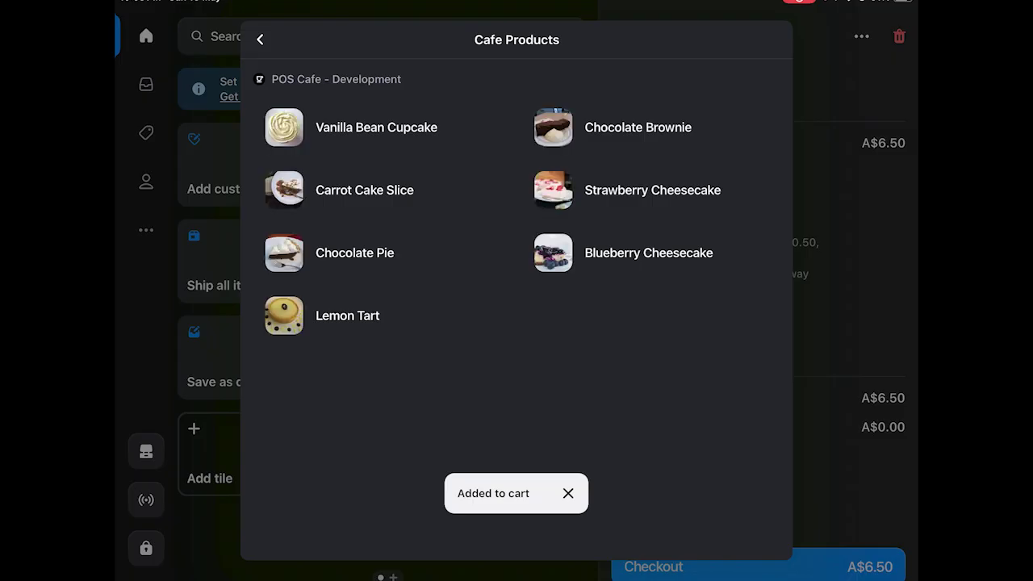
pyautogui.click(638, 127)
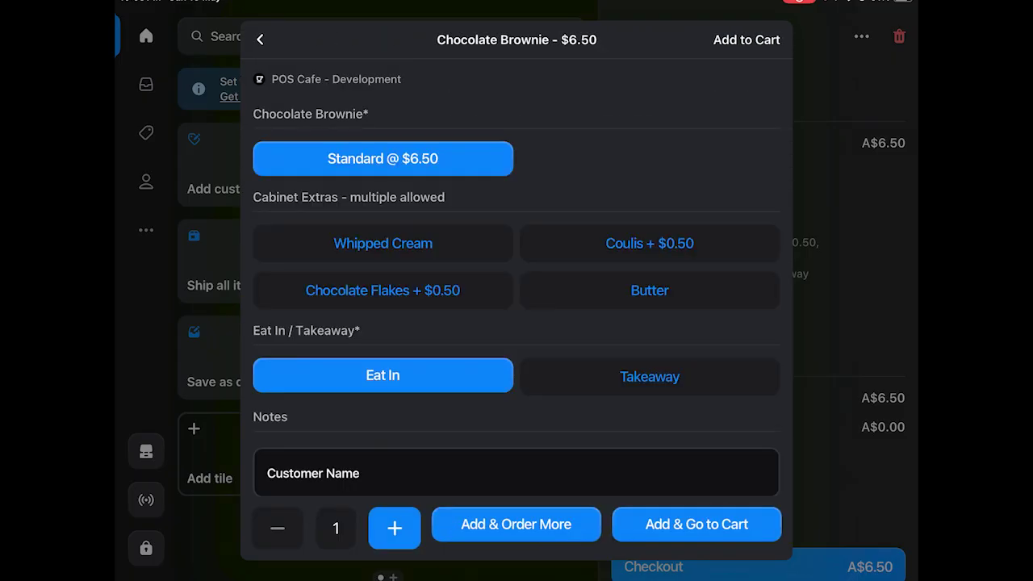
pyautogui.click(650, 376)
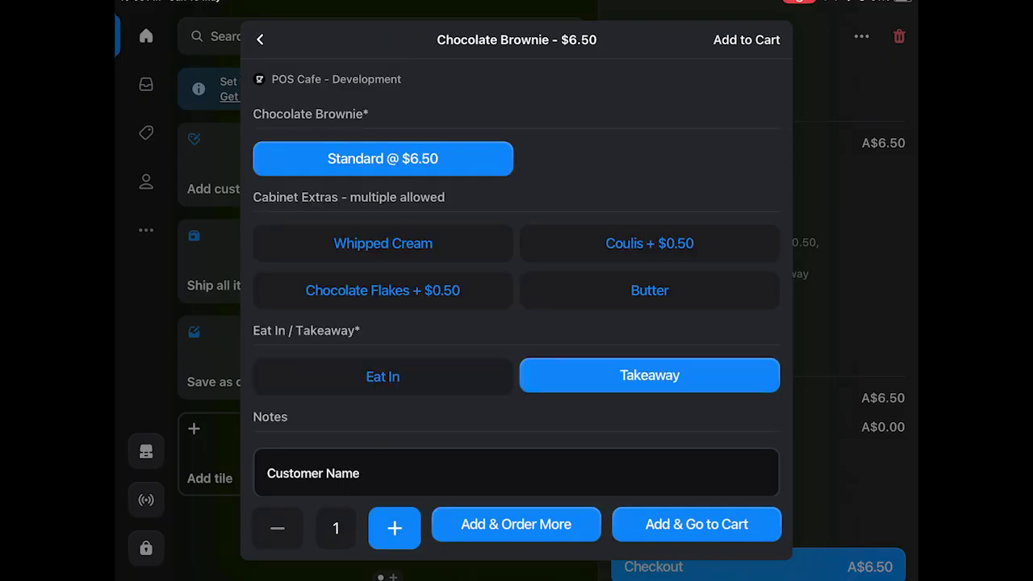
pyautogui.click(697, 524)
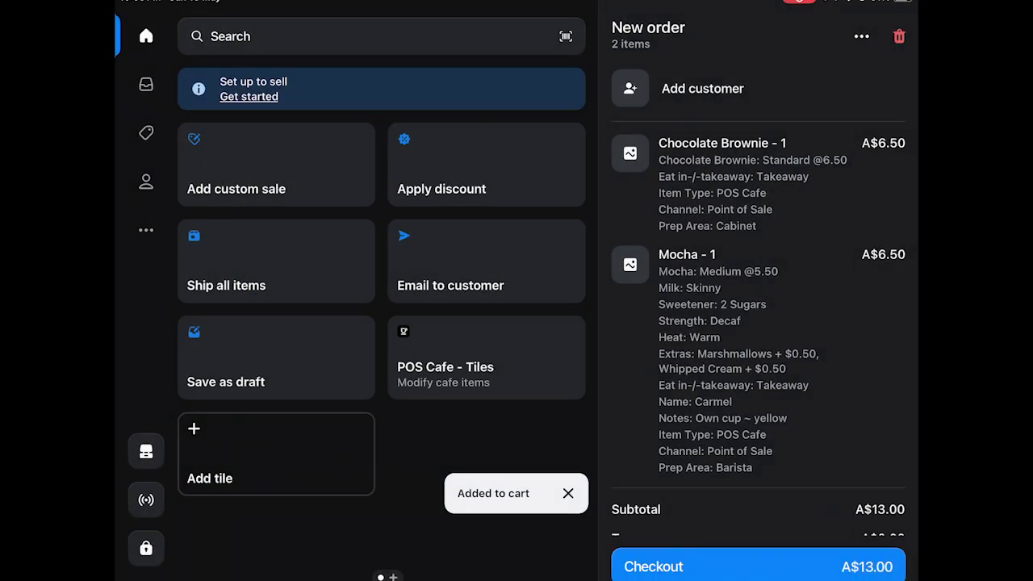
pyautogui.click(759, 566)
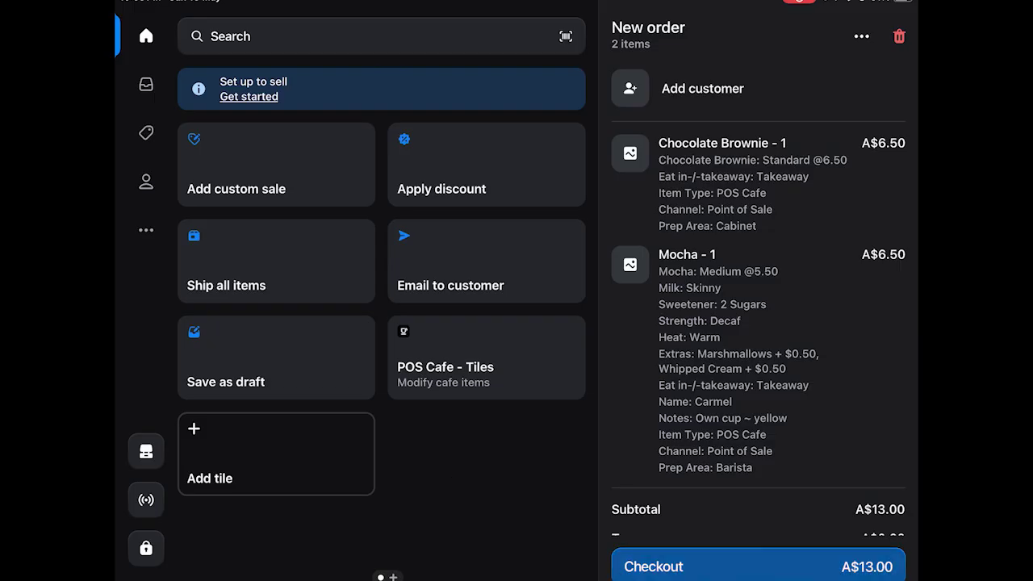